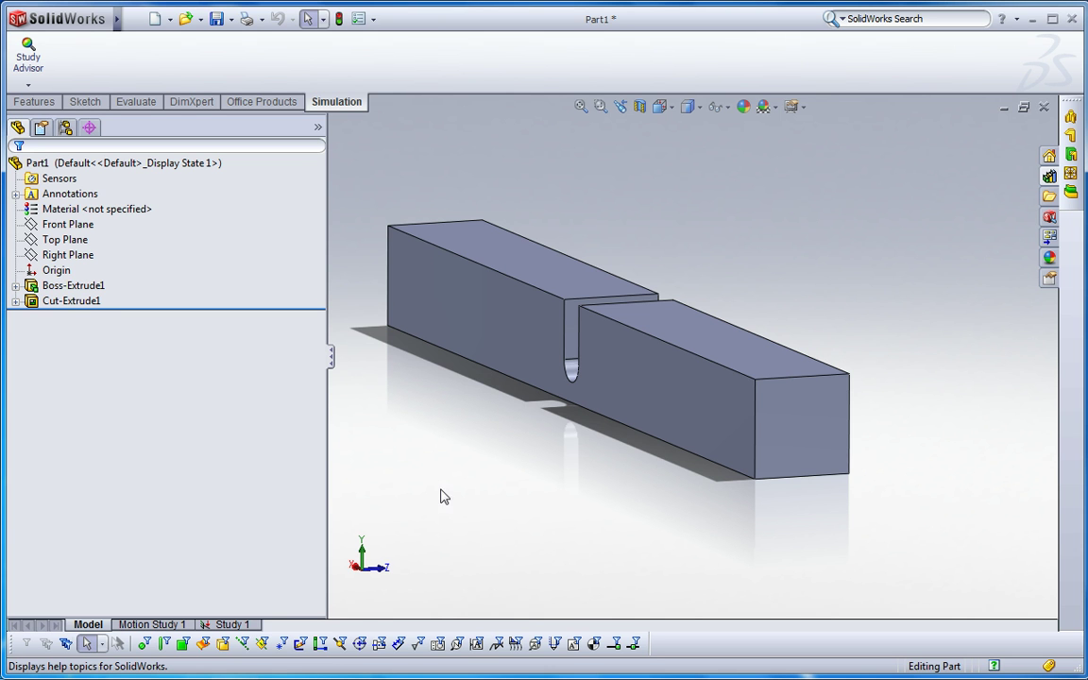
# Step: Open Study 1 and review its mesh density and element size settings
pyautogui.click(230, 625)
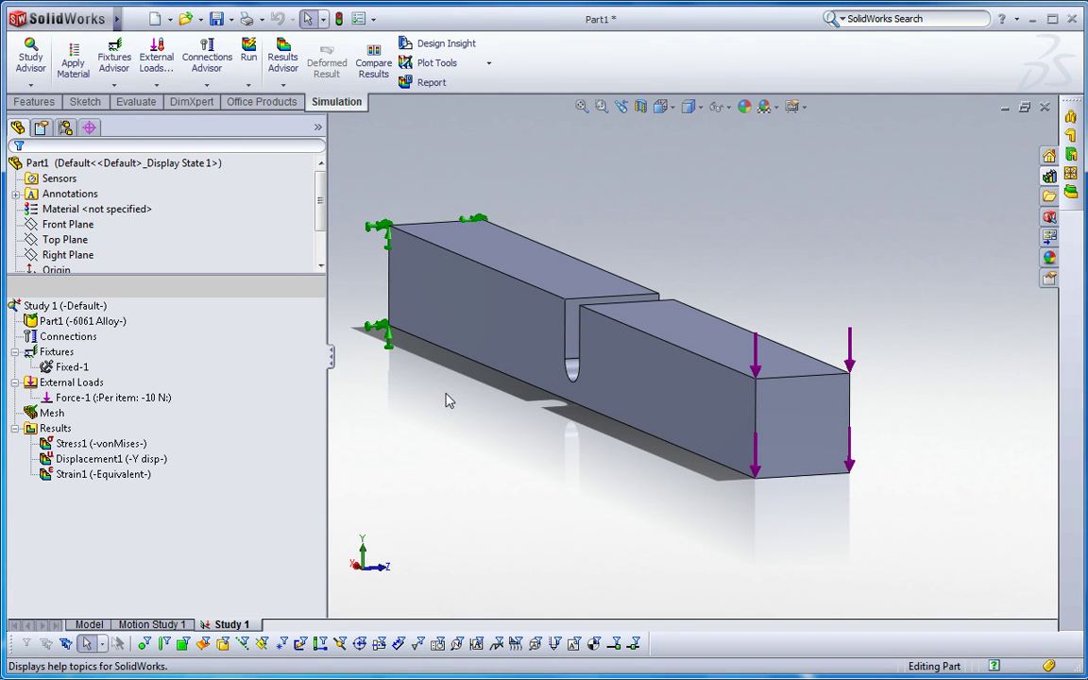
pyautogui.click(80, 368)
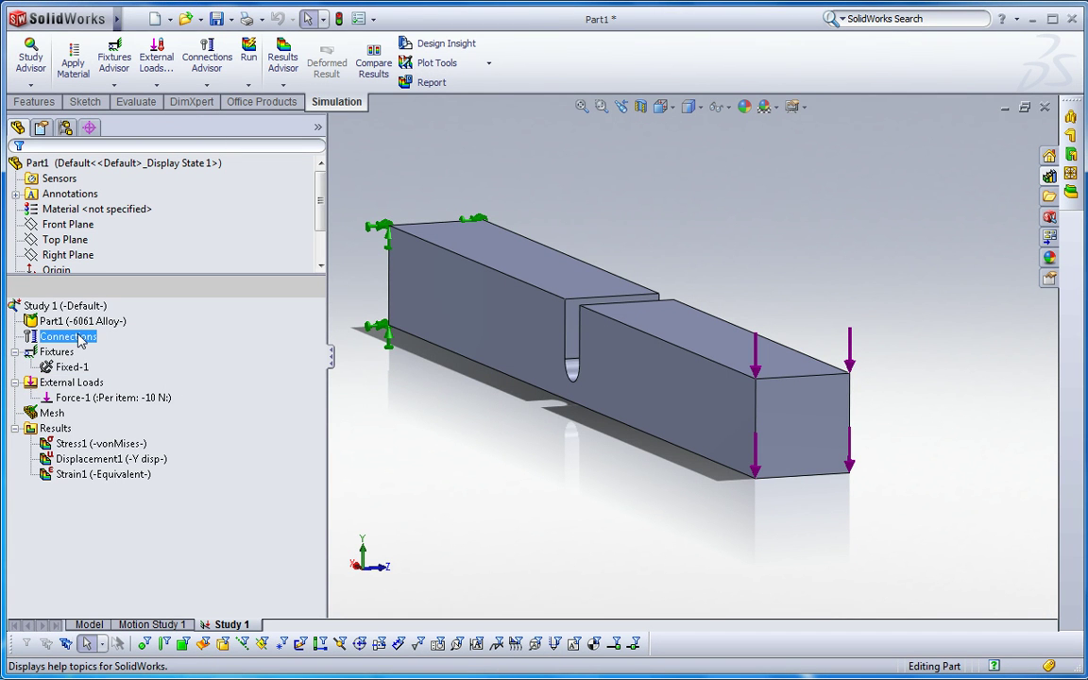
pyautogui.rightClick(61, 412)
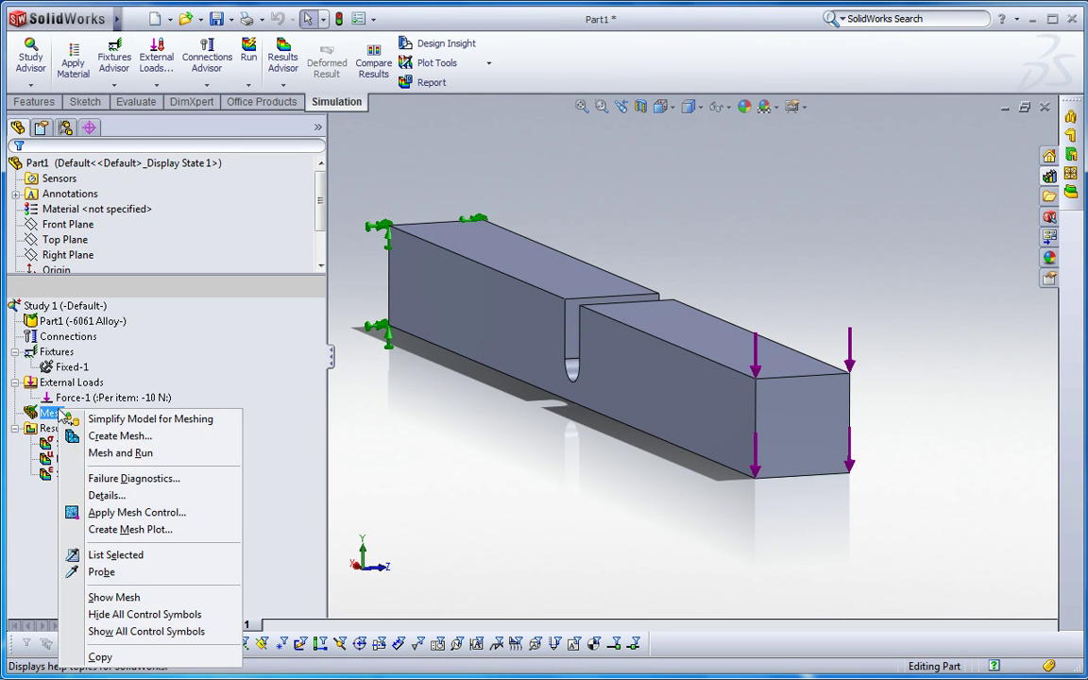
pyautogui.click(120, 435)
pyautogui.click(573, 382)
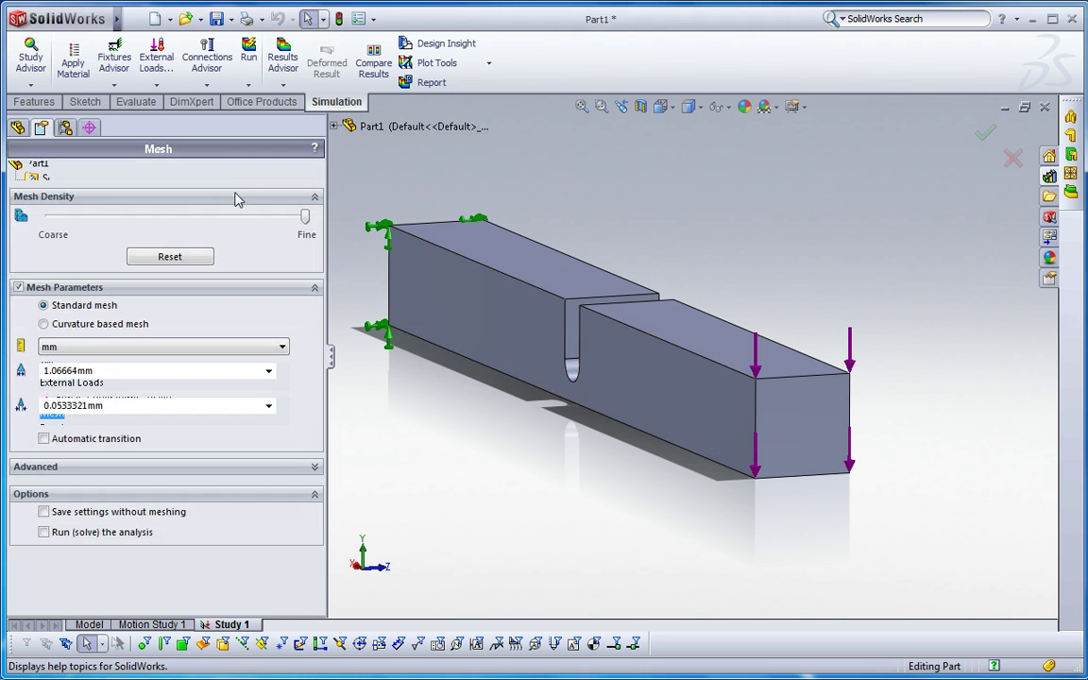
pyautogui.moveTo(235, 217); pyautogui.dragTo(304, 217)
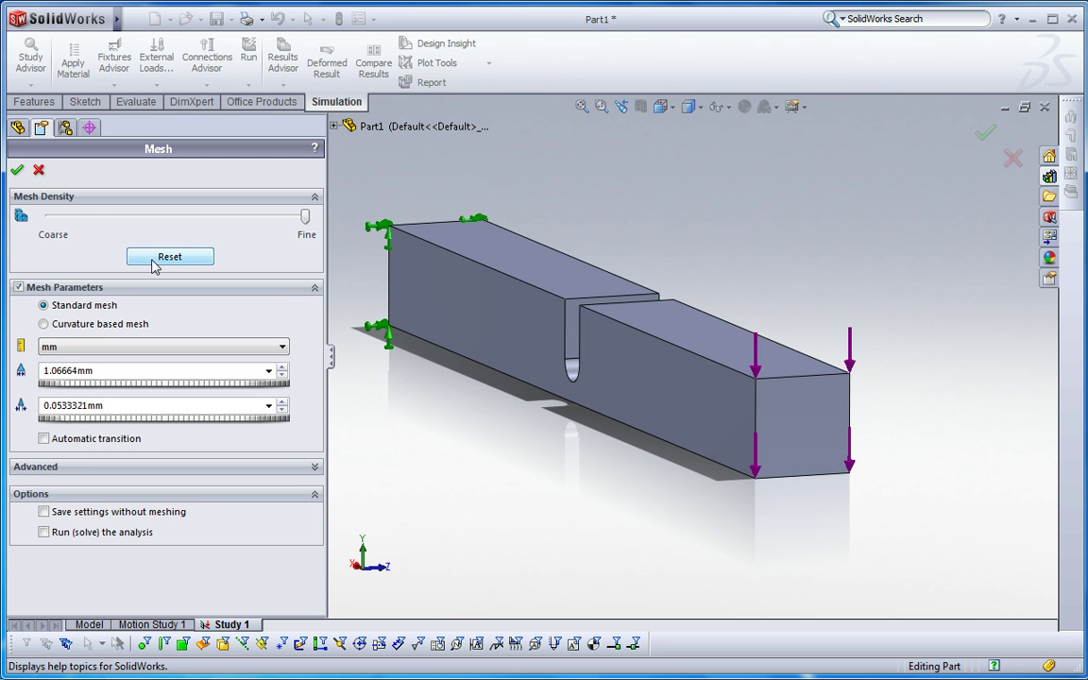
pyautogui.click(17, 169)
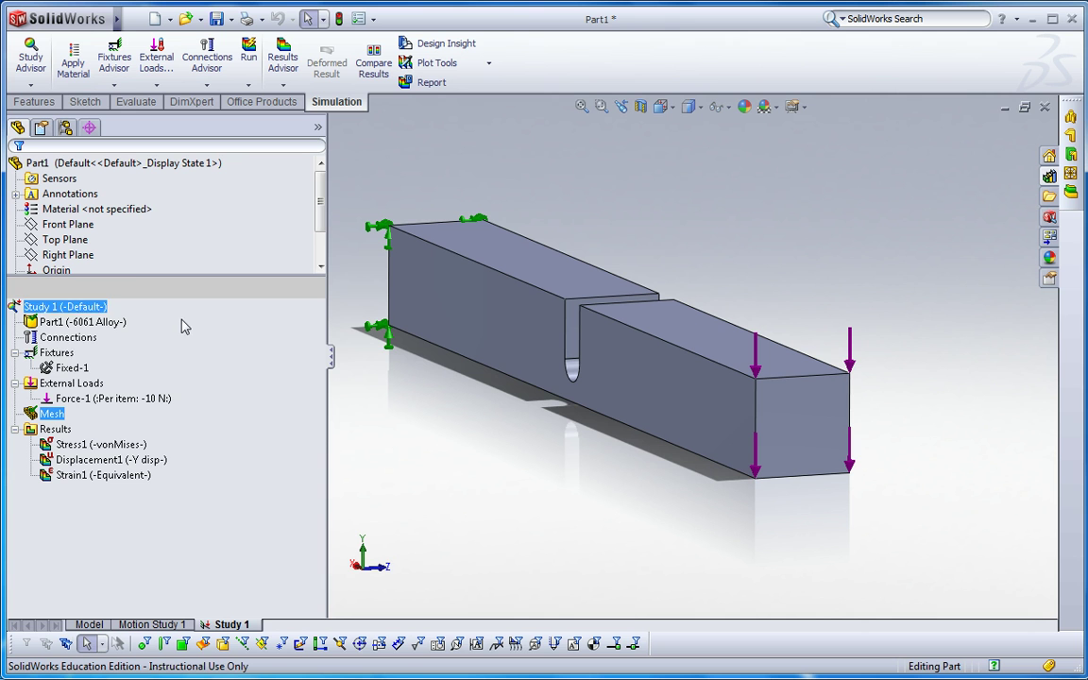
# Step: Apply a mesh control to the rounded bottom face of the slot with 1.06664 mm element size and 1.5 ratio
pyautogui.rightClick(58, 418)
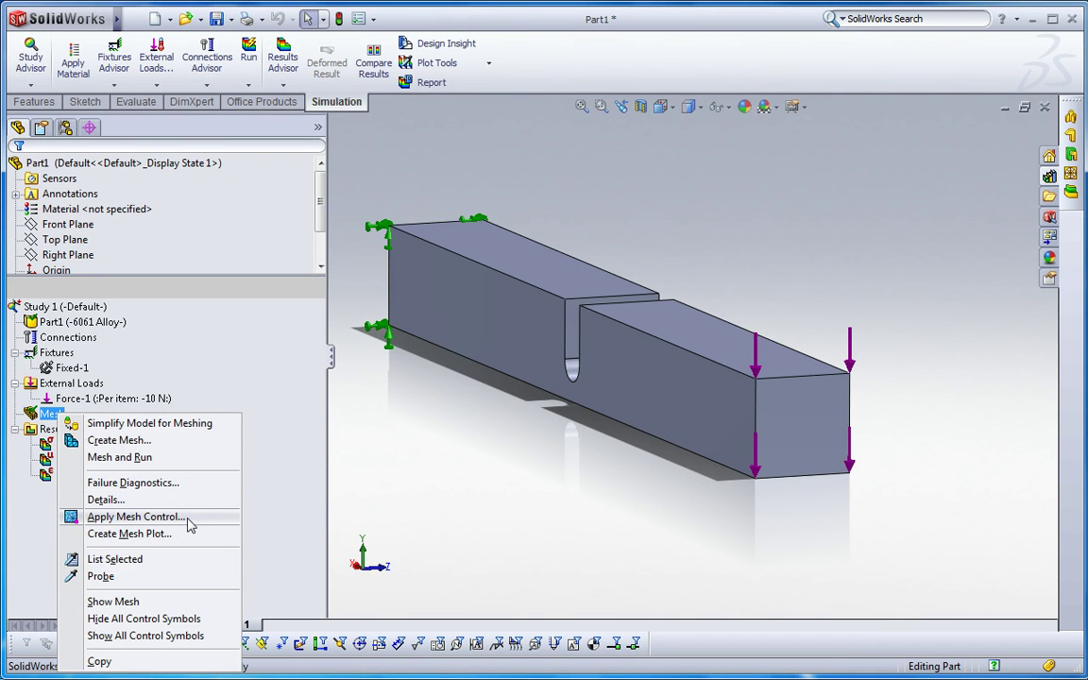
pyautogui.click(136, 517)
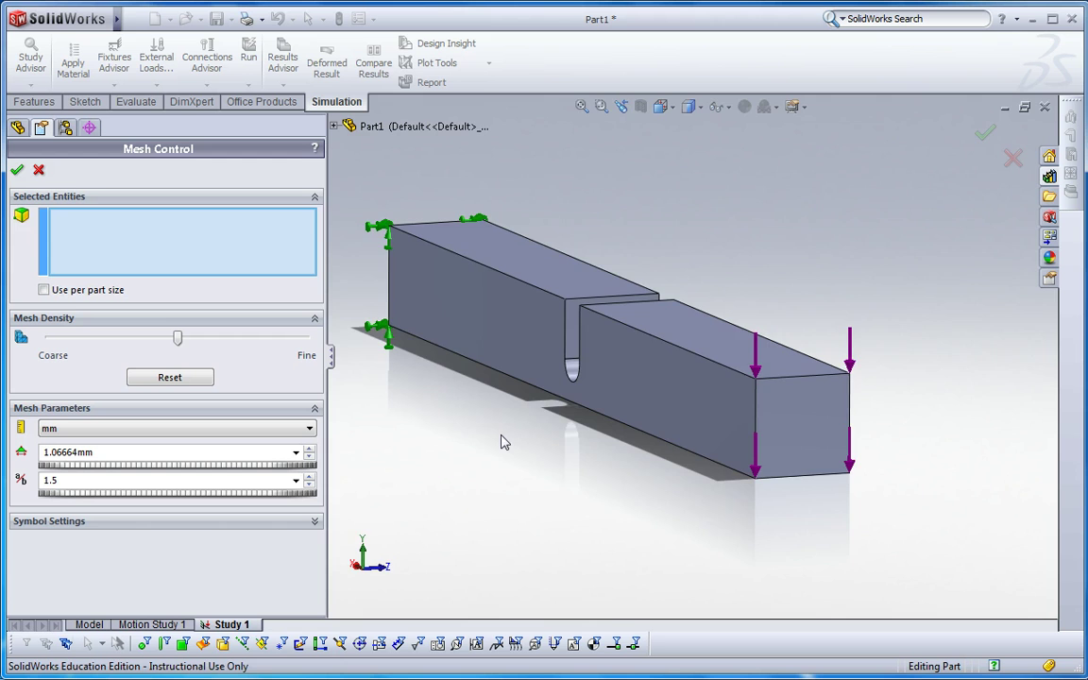
pyautogui.moveTo(503, 439); pyautogui.dragTo(537, 482, button='middle')
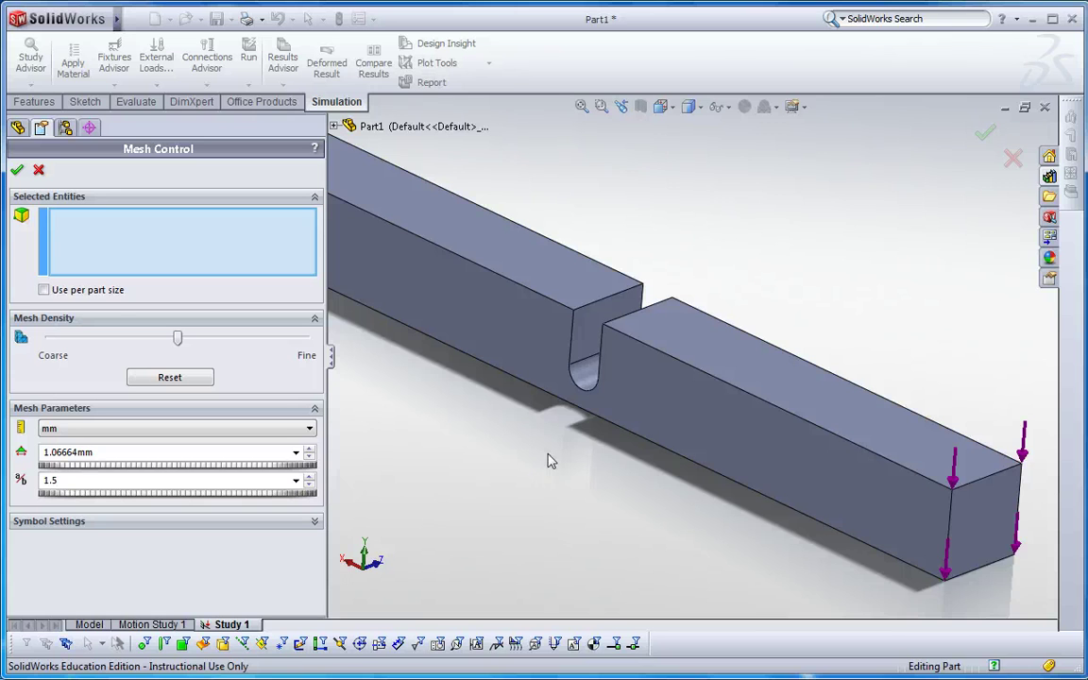
pyautogui.click(582, 378)
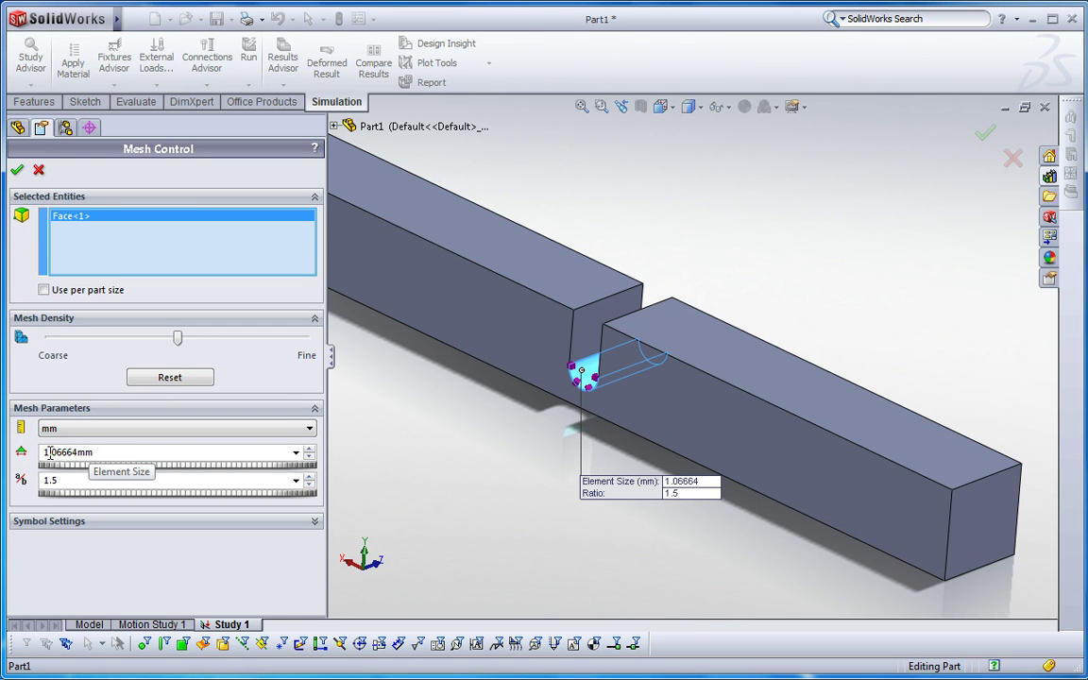
pyautogui.click(17, 169)
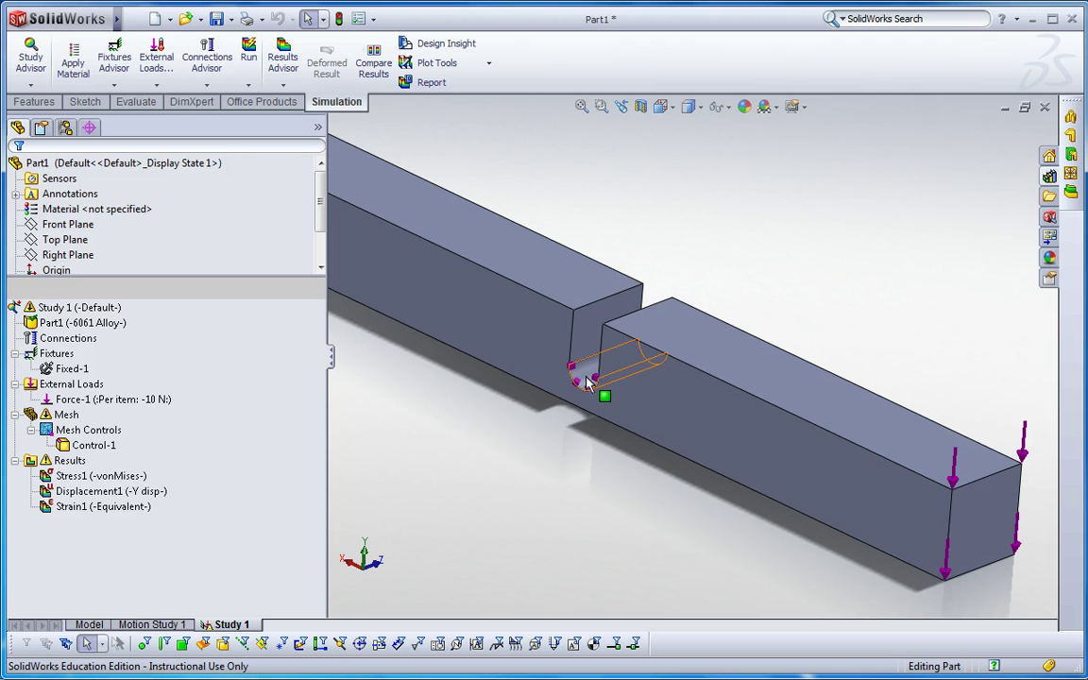
# Step: Remesh the part at a coarser density with 3.19993 mm global element size and 0.106664 mm tolerance
pyautogui.rightClick(72, 415)
pyautogui.click(133, 460)
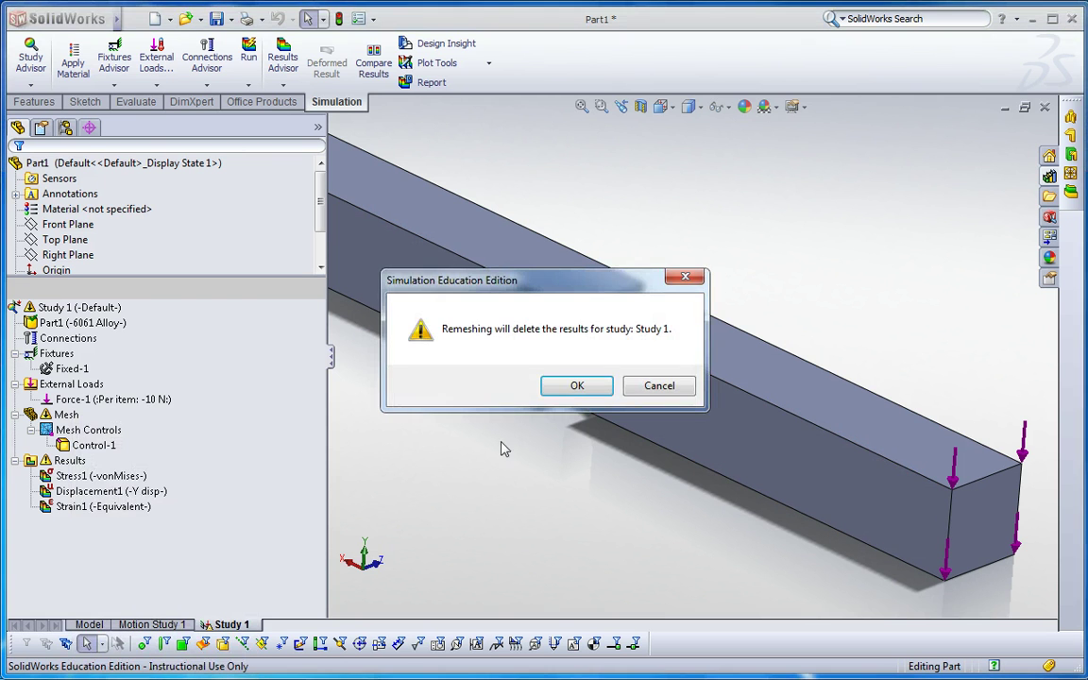
pyautogui.click(577, 387)
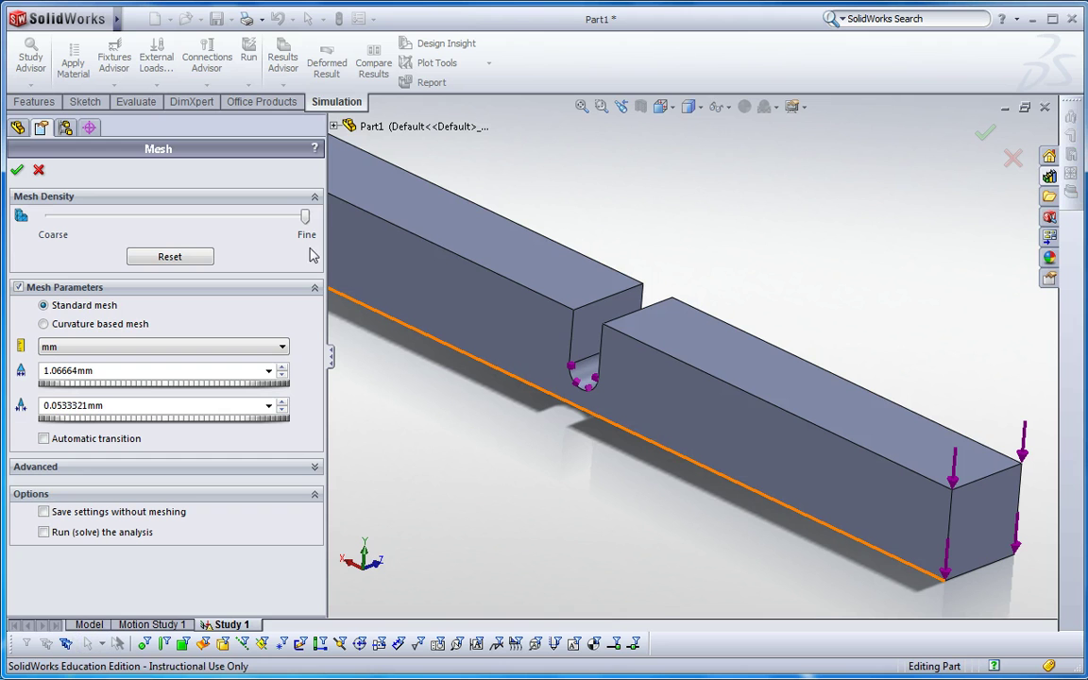
pyautogui.moveTo(306, 219); pyautogui.dragTo(116, 220)
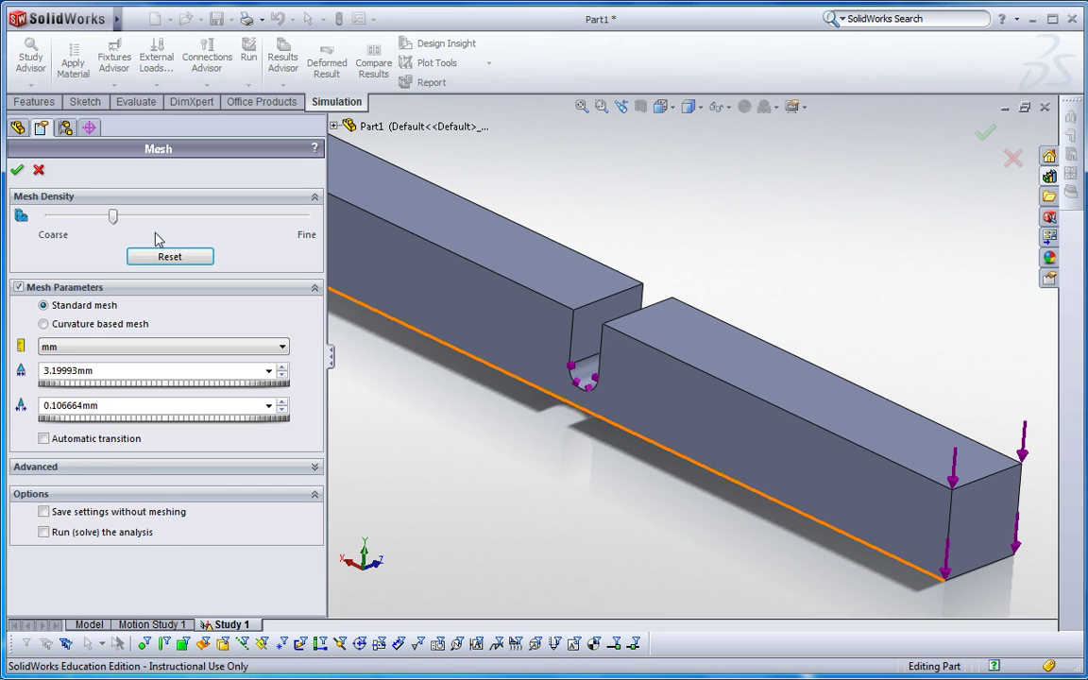
pyautogui.click(17, 169)
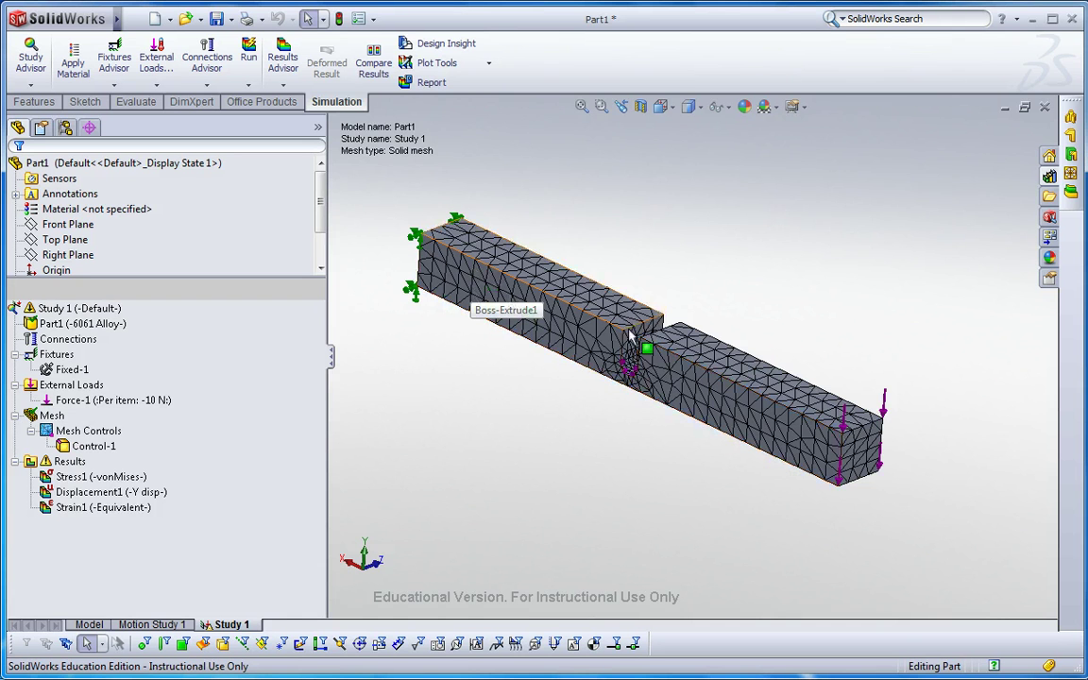
# Step: Refine the mesh control on the slot's rounded face to an element size of 0.506655 mm
pyautogui.scroll(-8, 651, 387)
pyautogui.moveTo(669, 363)
pyautogui.mouseDown(button='middle')
pyautogui.moveTo(693, 388)
pyautogui.moveTo(688, 370)
pyautogui.mouseUp(button='middle')
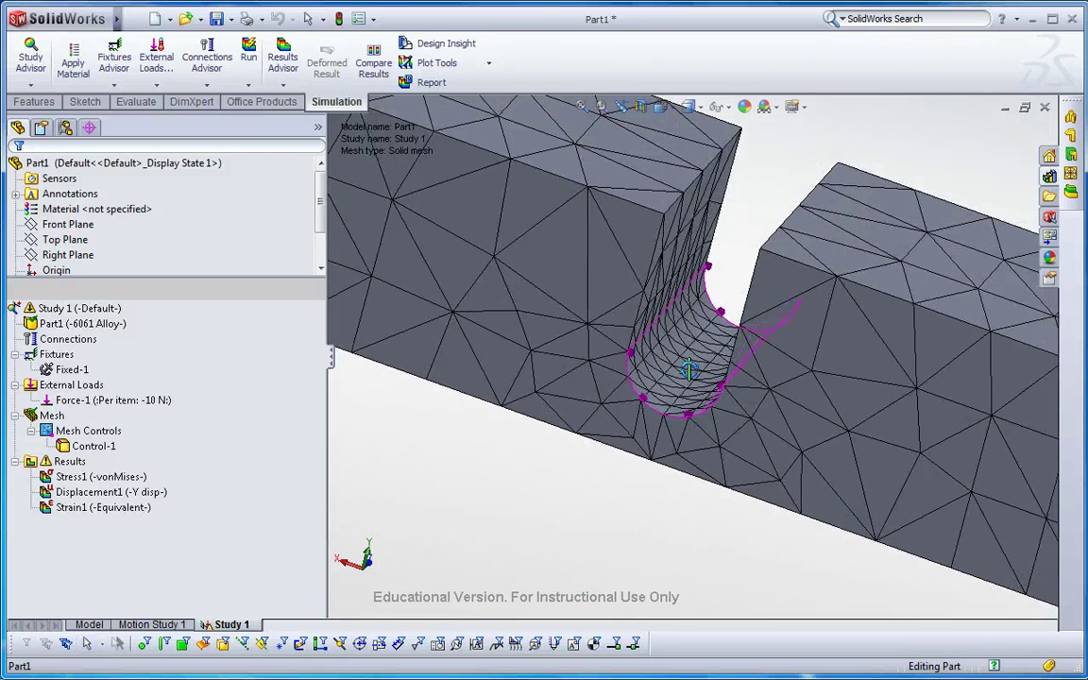
pyautogui.click(94, 446)
pyautogui.rightClick(97, 452)
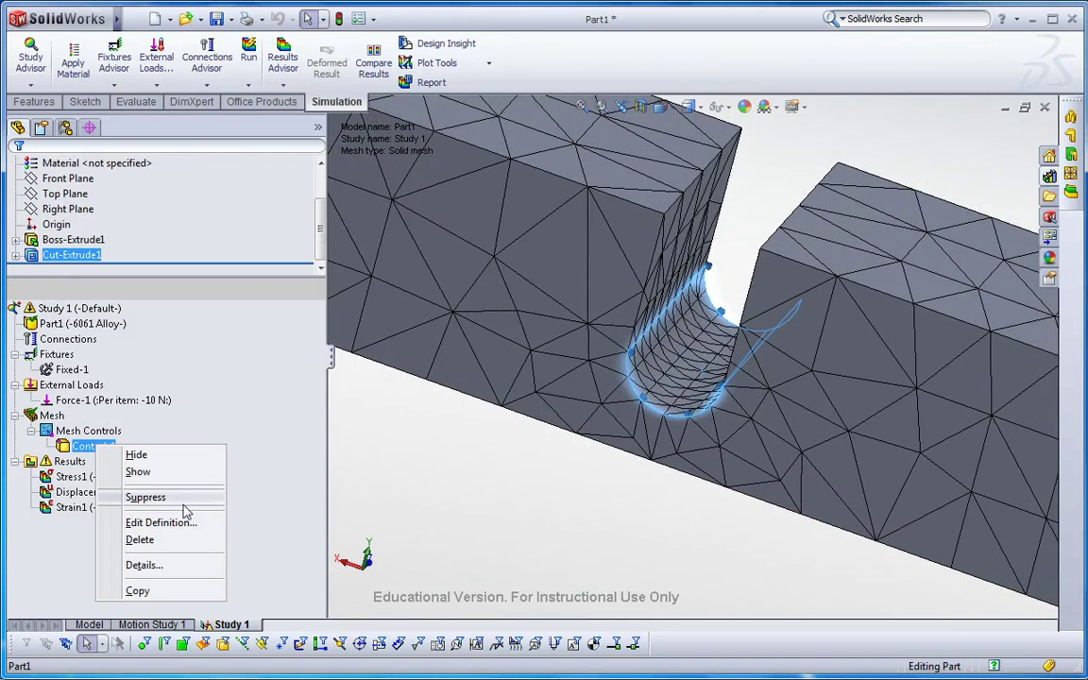
pyautogui.click(182, 522)
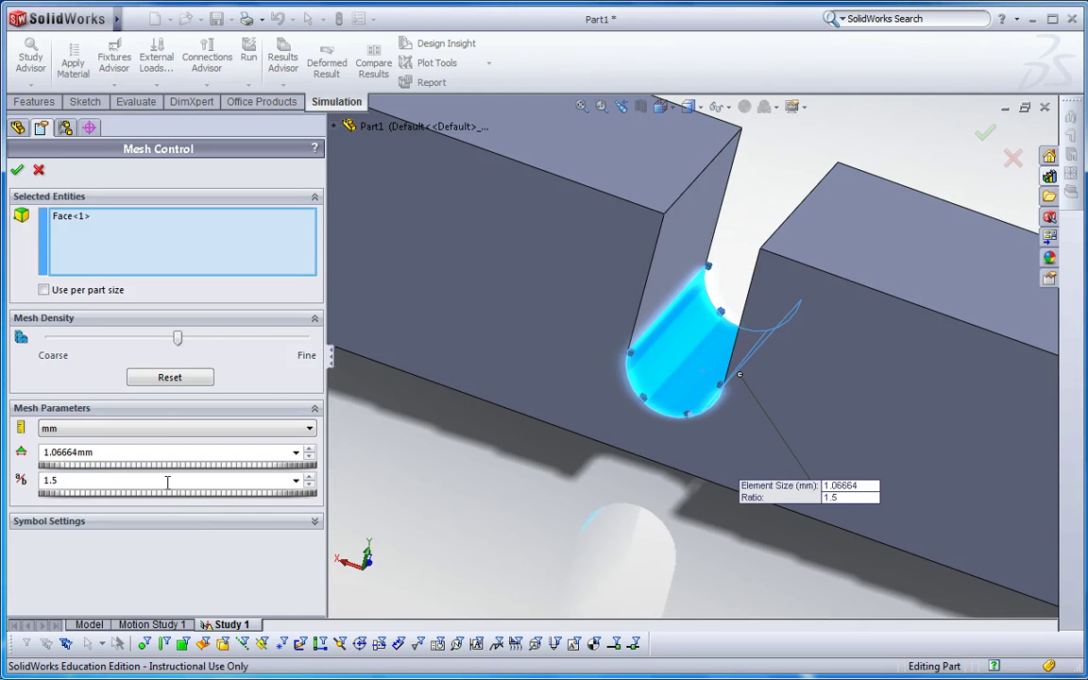
pyautogui.moveTo(177, 337); pyautogui.dragTo(246, 345)
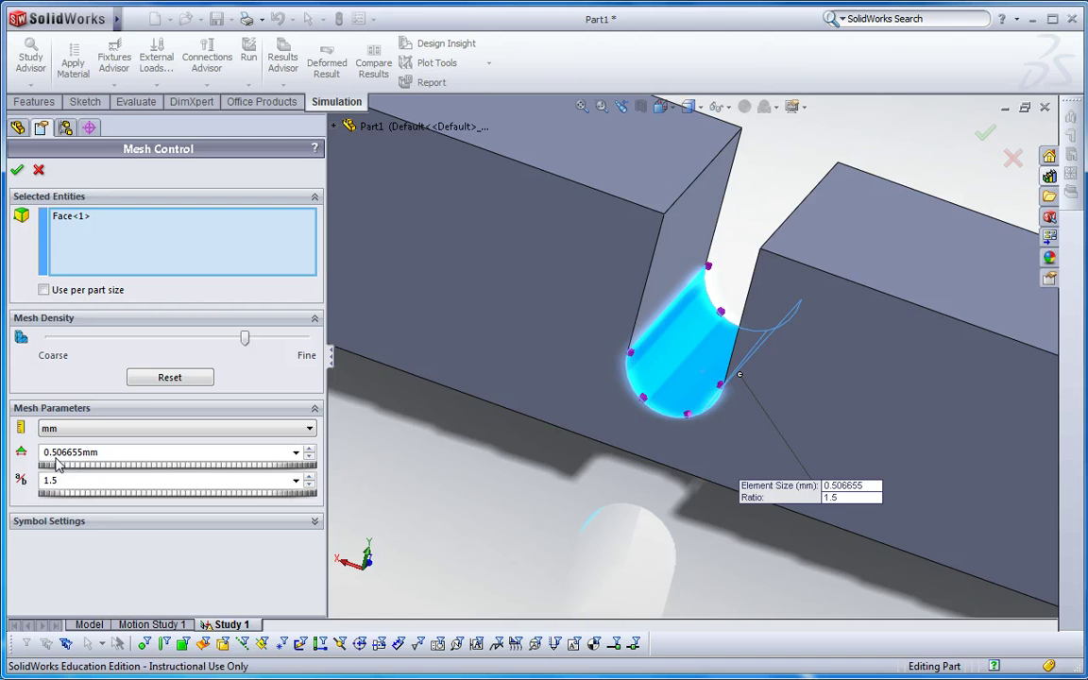
pyautogui.click(17, 170)
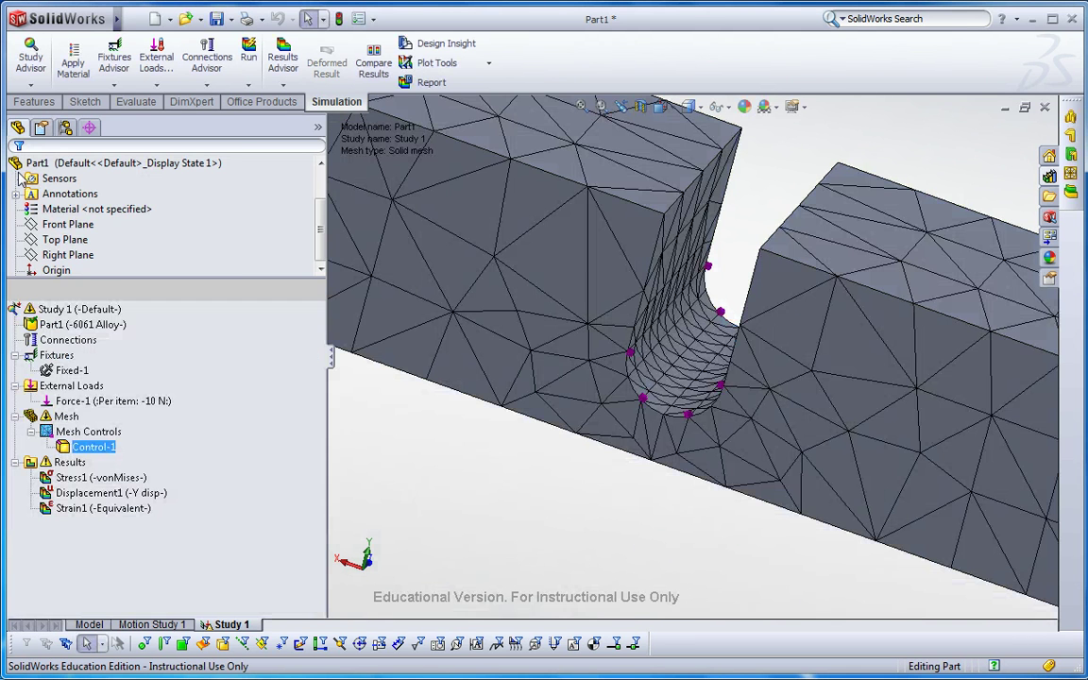
# Step: Remesh the part with the refined mesh control, keeping the 3.19993 mm global element size
pyautogui.rightClick(63, 420)
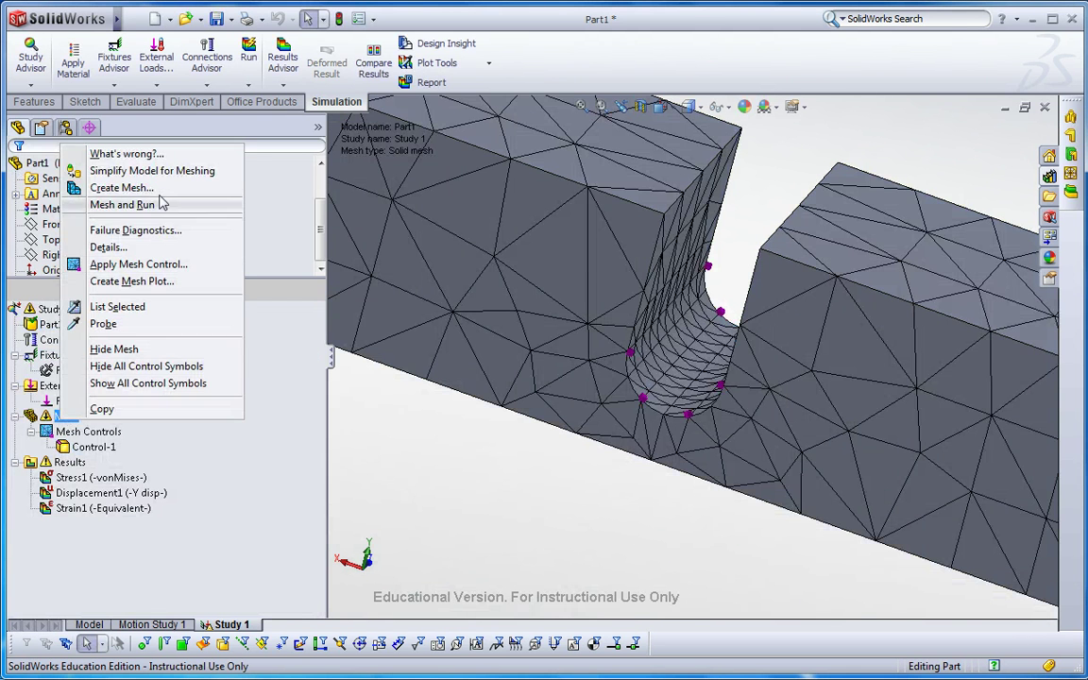
pyautogui.click(112, 184)
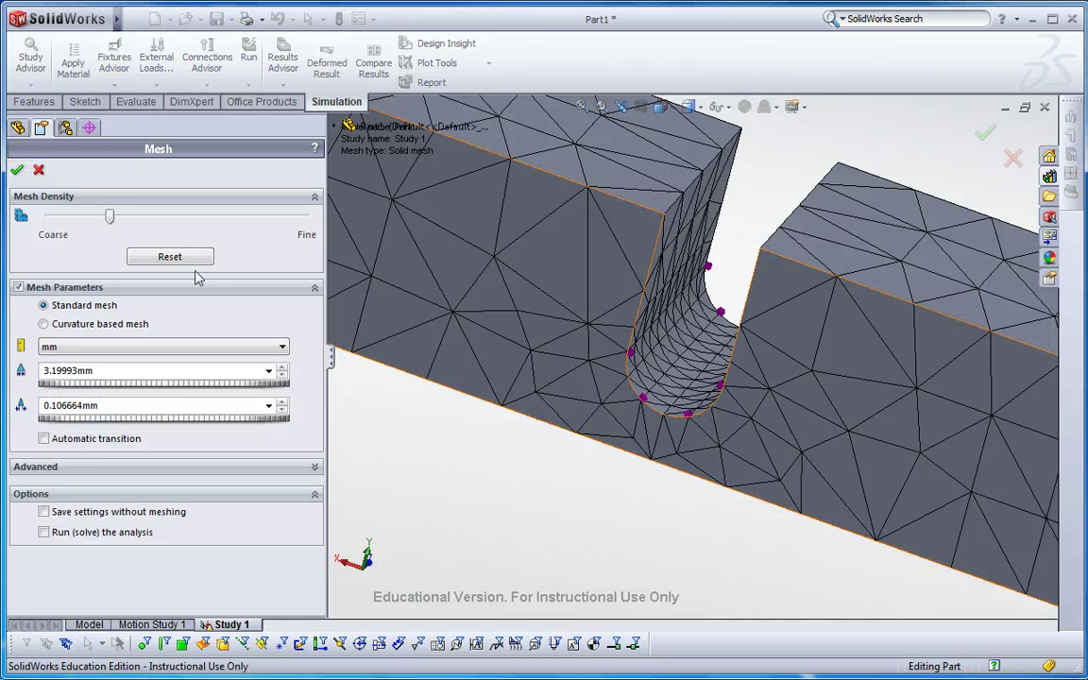
pyautogui.click(17, 171)
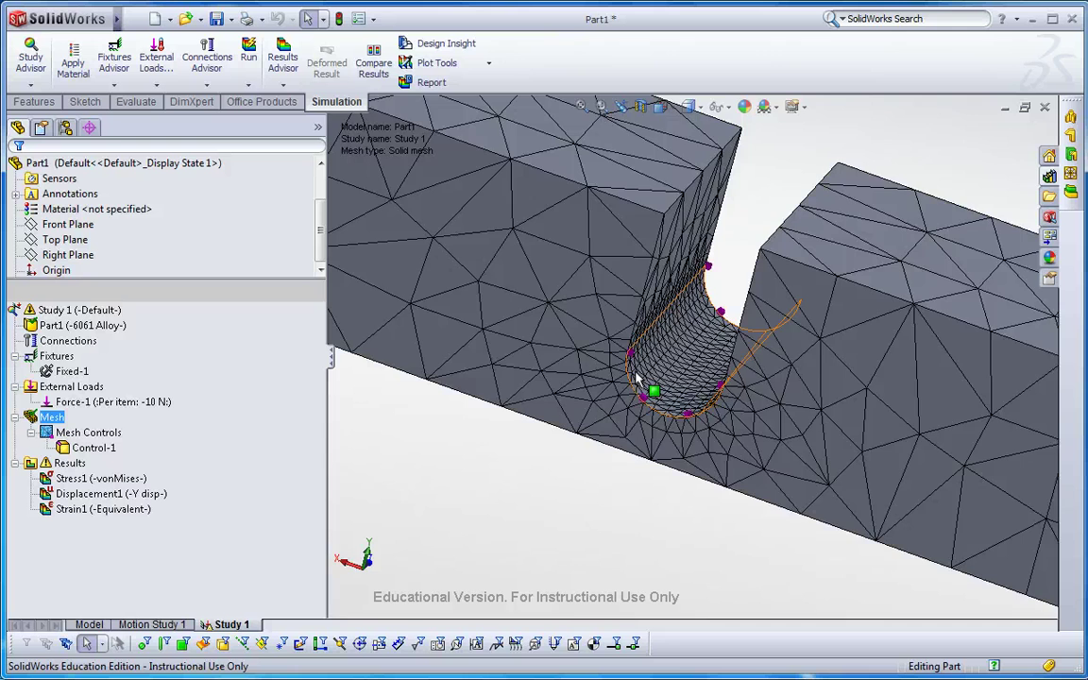
# Step: Run the Study 1 analysis on the remeshed beam
pyautogui.scroll(3, 671, 369)
pyautogui.scroll(4, 673, 372)
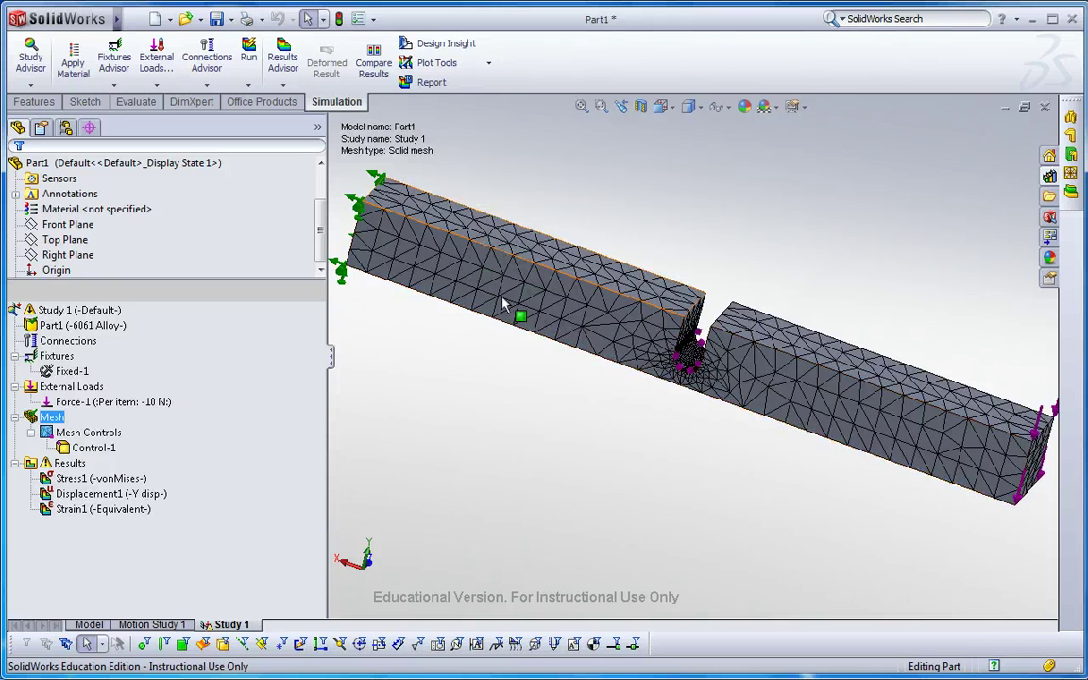
pyautogui.moveTo(506, 305); pyautogui.dragTo(661, 407, button='middle')
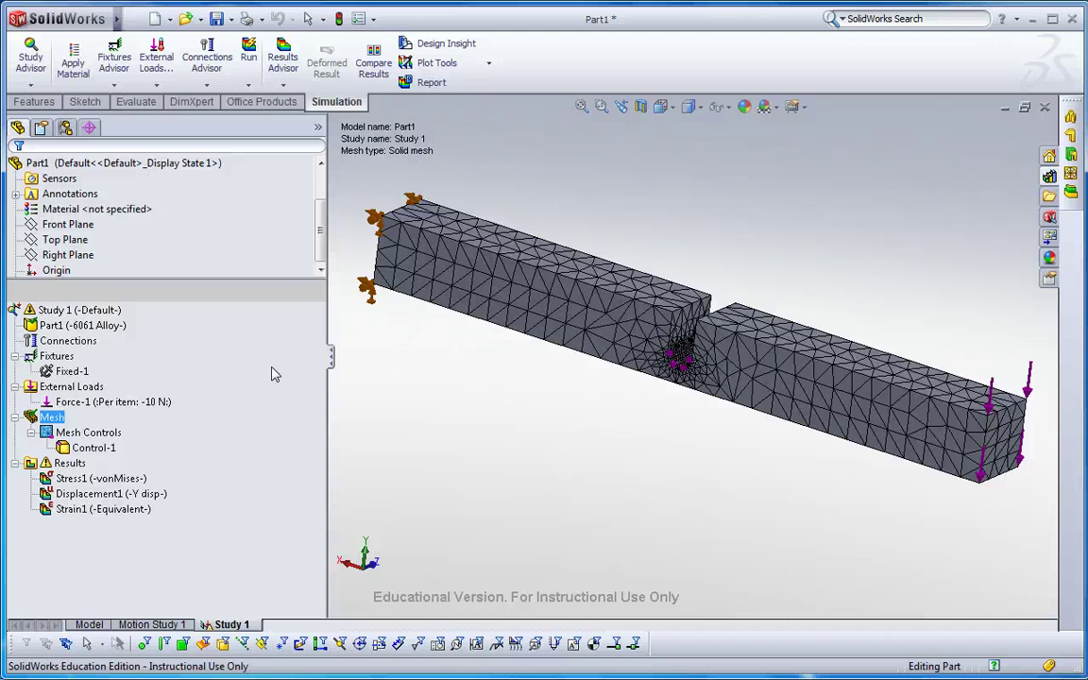
pyautogui.click(79, 310)
pyautogui.rightClick(79, 310)
pyautogui.click(364, 378)
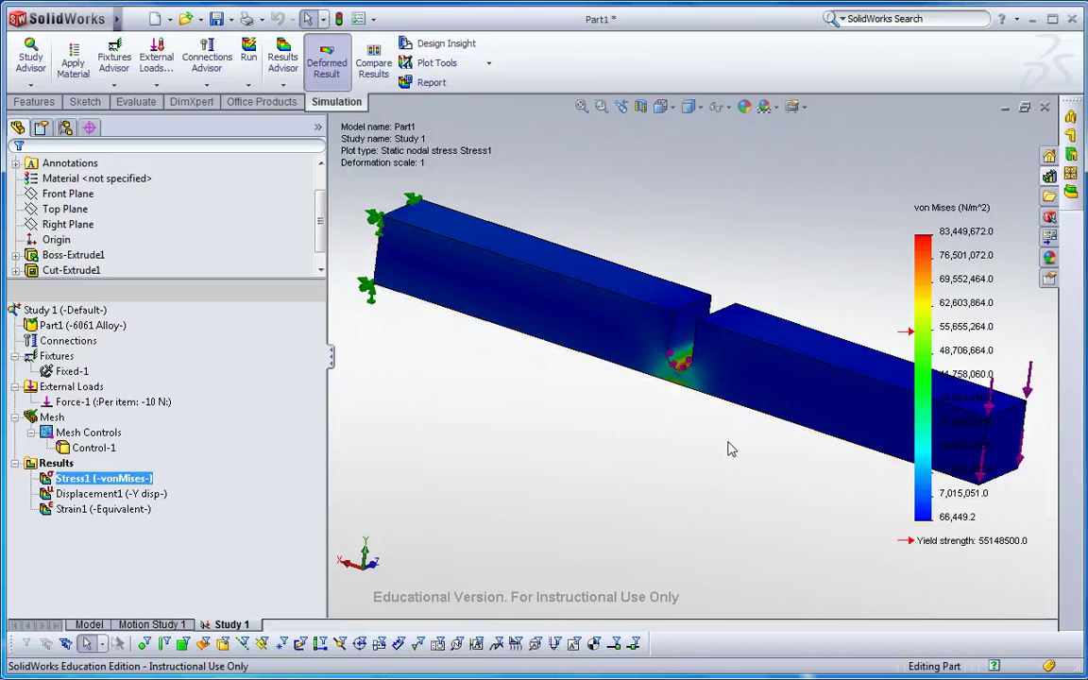
# Step: Examine the von Mises stress plot around the slot and display the Y displacement plot
pyautogui.moveTo(729, 450); pyautogui.dragTo(704, 442, button='middle')
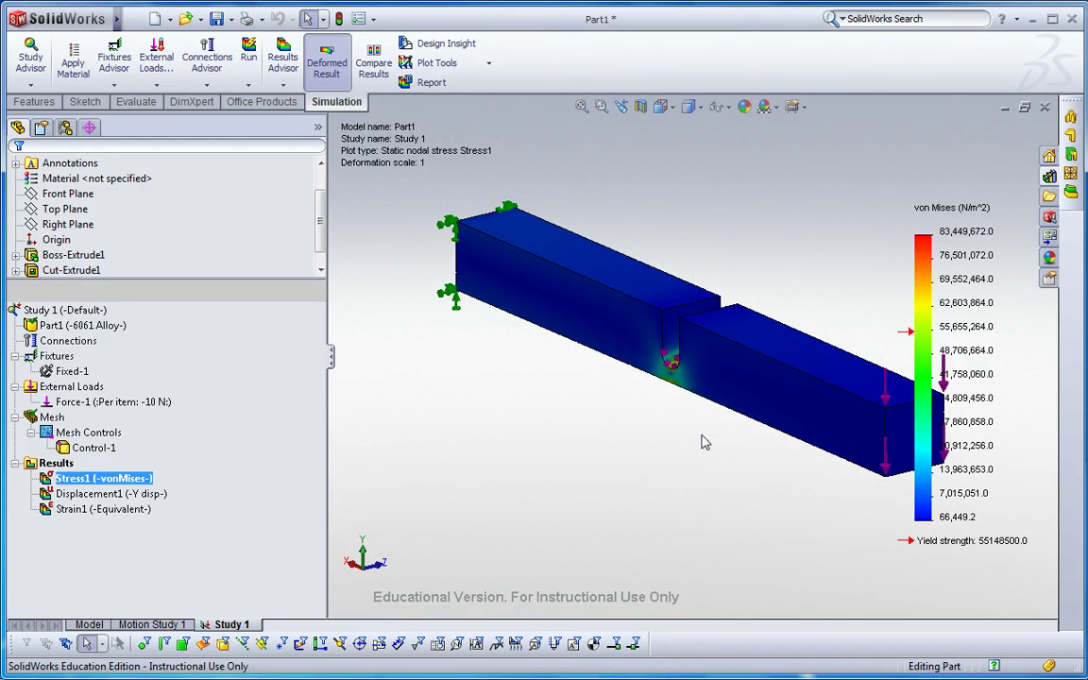
pyautogui.scroll(3, 796, 297)
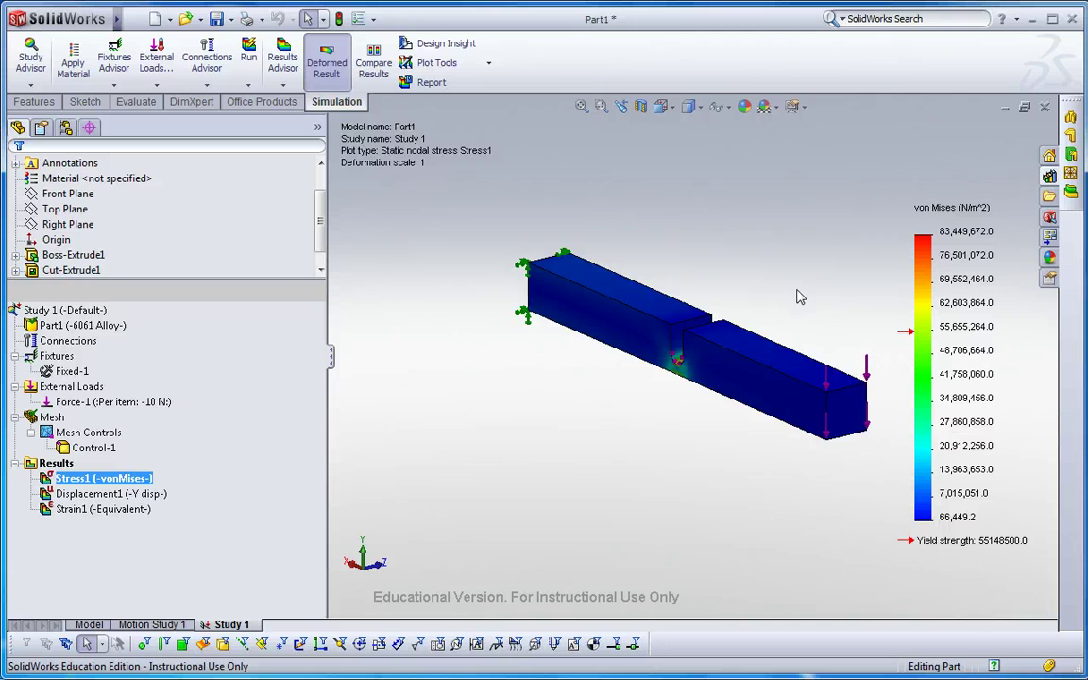
pyautogui.scroll(-2, 796, 298)
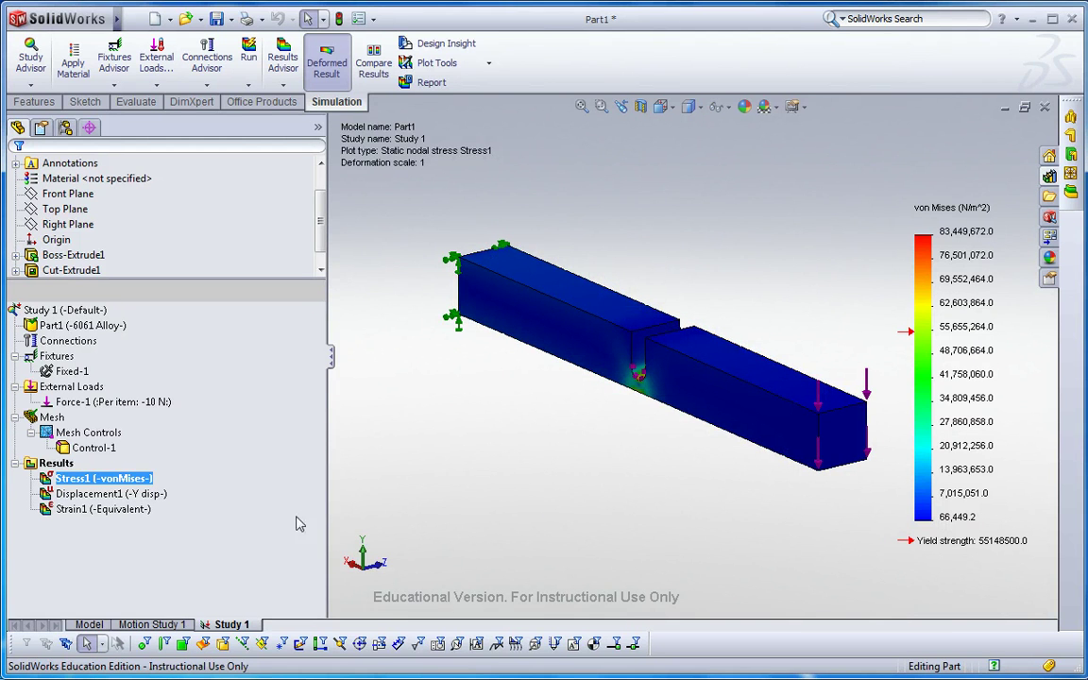
pyautogui.doubleClick(110, 493)
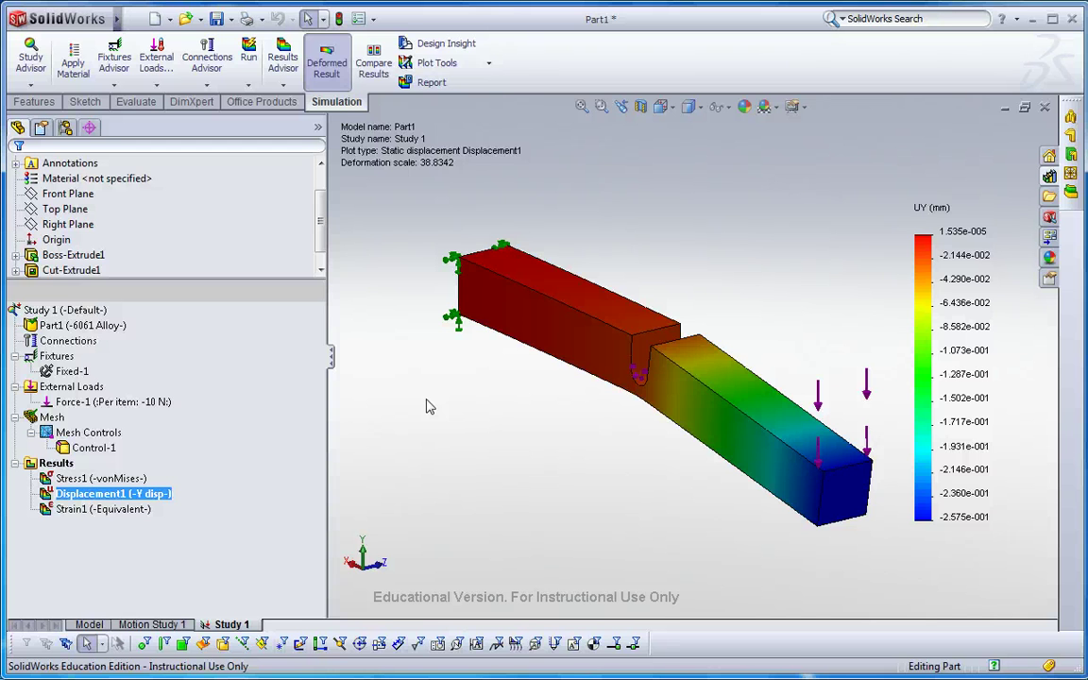
# Step: Collapse the study's fixtures, loads and results folders, and suppress the mesh control on the slot's rounded face
pyautogui.click(16, 417)
pyautogui.click(15, 386)
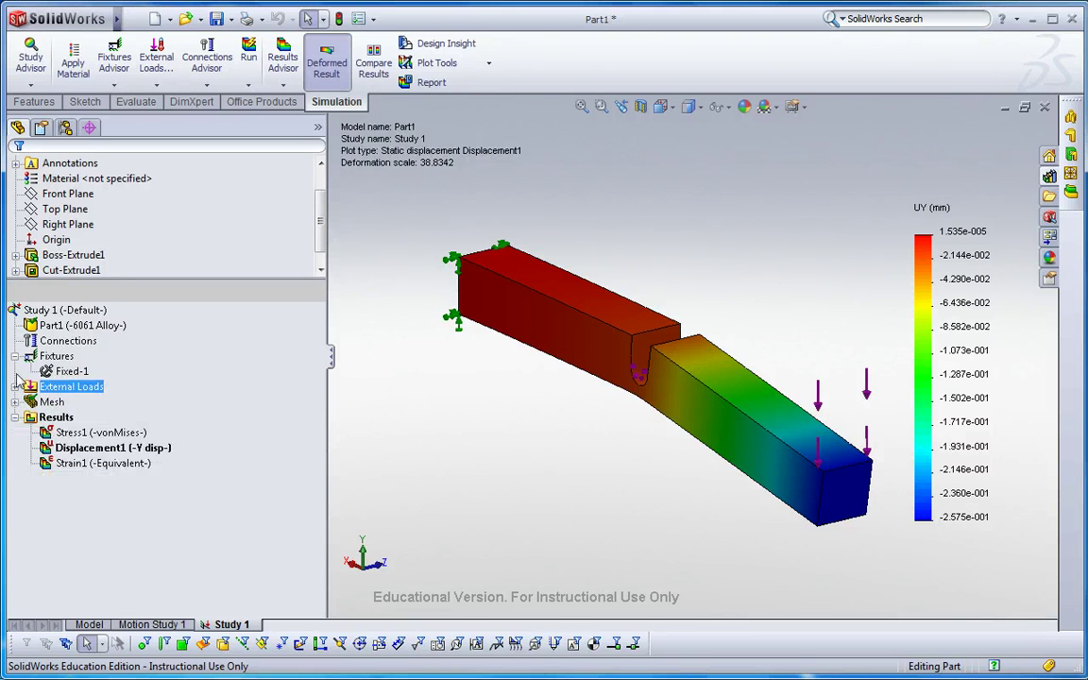
pyautogui.click(15, 356)
pyautogui.click(15, 402)
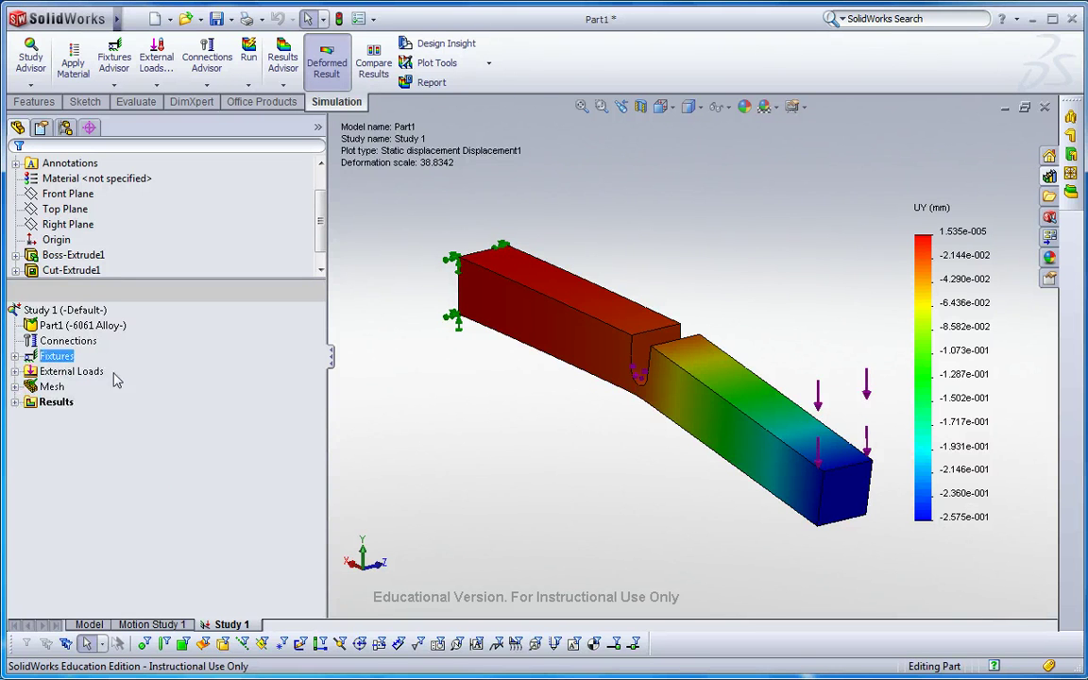
pyautogui.rightClick(65, 390)
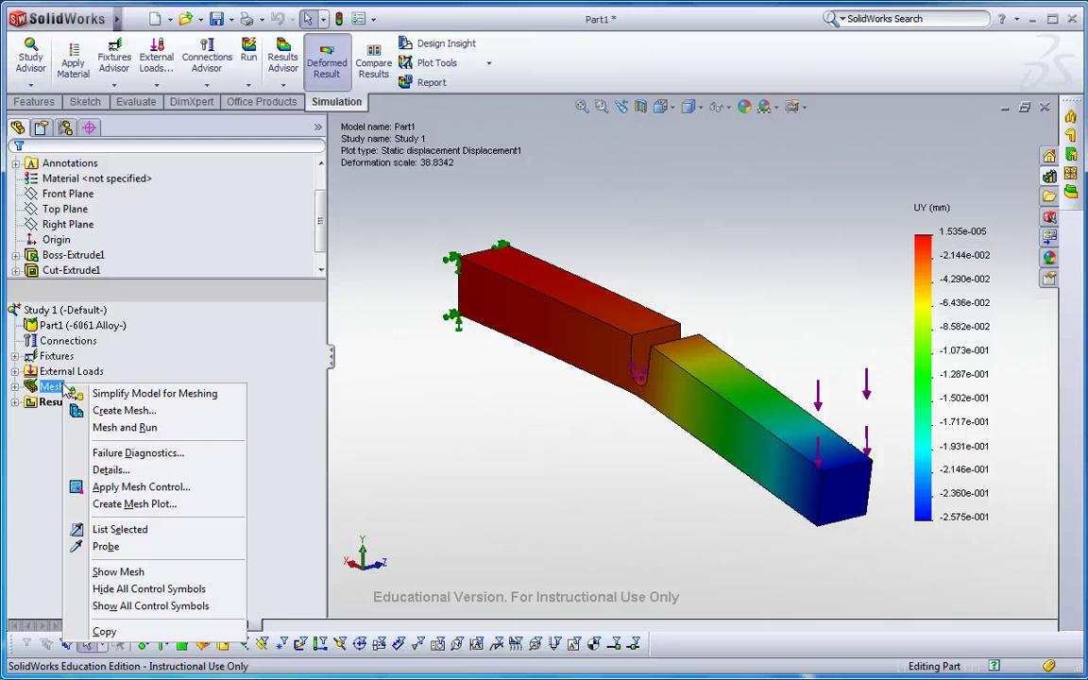
pyautogui.click(15, 386)
pyautogui.rightClick(93, 416)
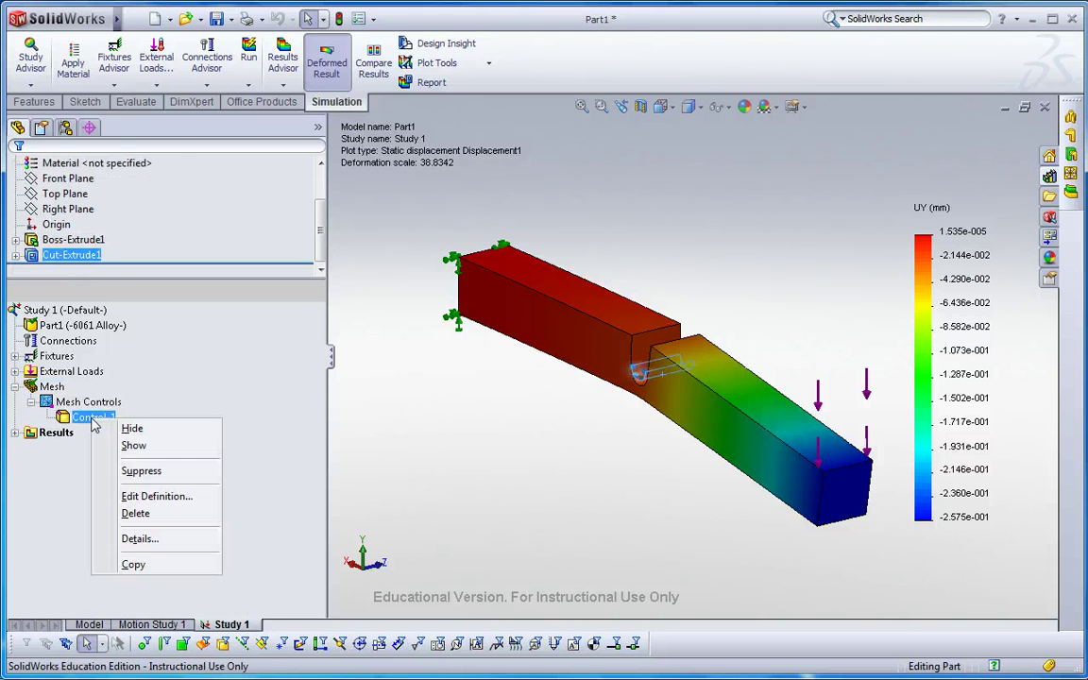
pyautogui.click(149, 475)
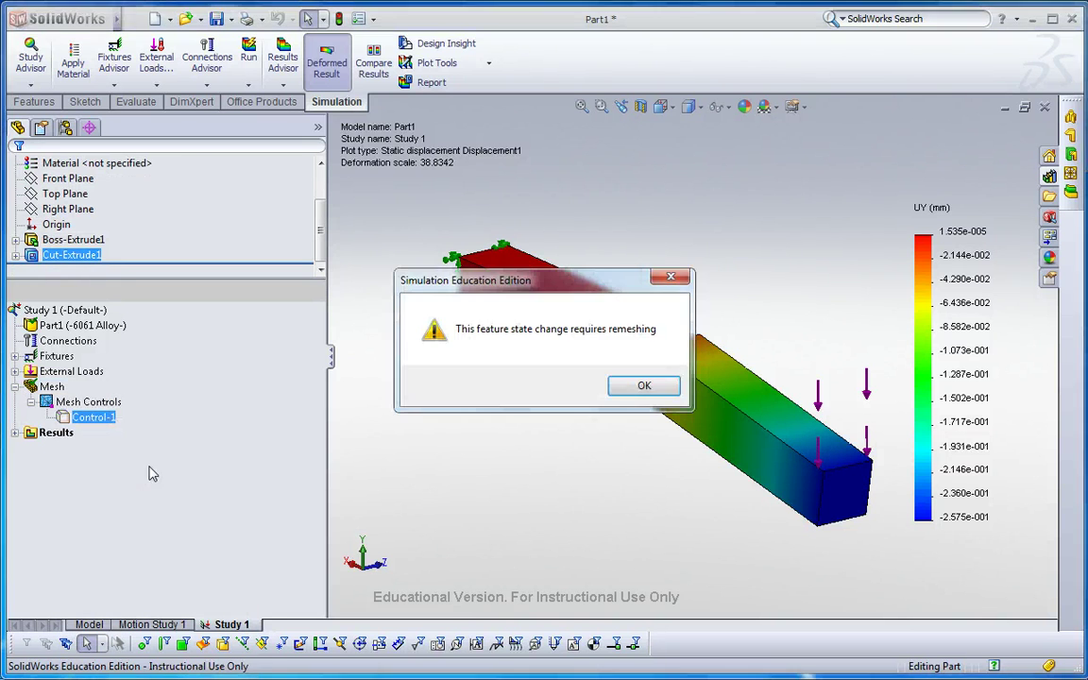
# Step: Accept that suppressing the mesh control requires remeshing, and collapse the study's mesh controls and mesh folders
pyautogui.click(639, 386)
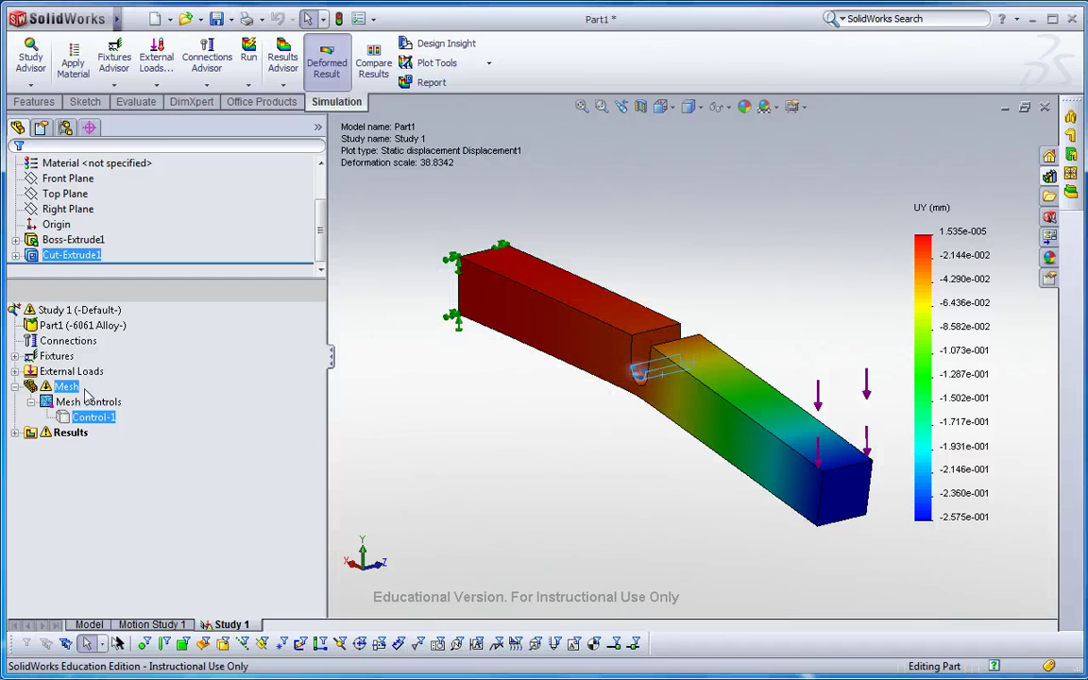
pyautogui.click(30, 402)
pyautogui.click(15, 387)
# Step: Set Study 1 to the h-adaptive method, with target accuracy at its highest and accuracy bias fully towards Global (Slower)
pyautogui.click(74, 324)
pyautogui.click(73, 311)
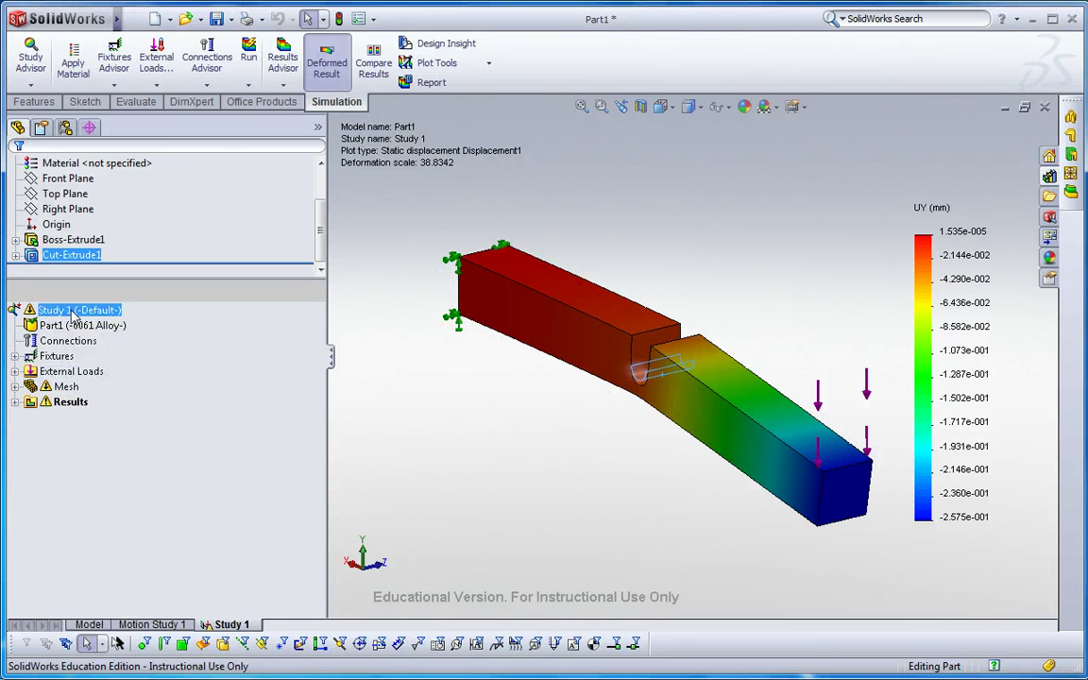
pyautogui.rightClick(74, 316)
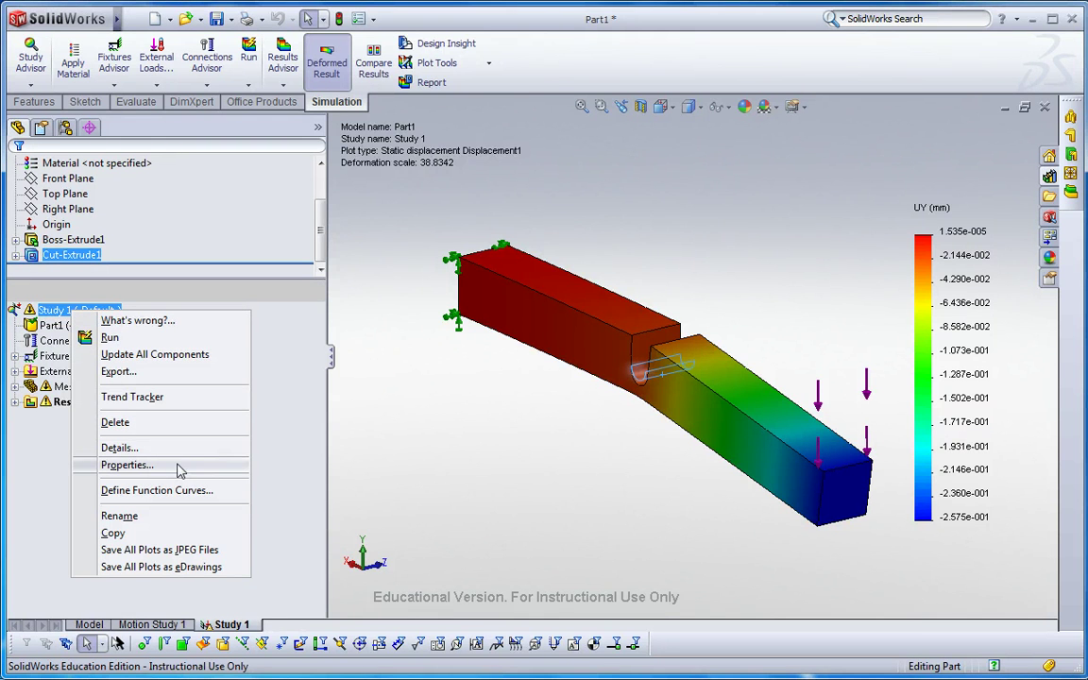
pyautogui.click(127, 464)
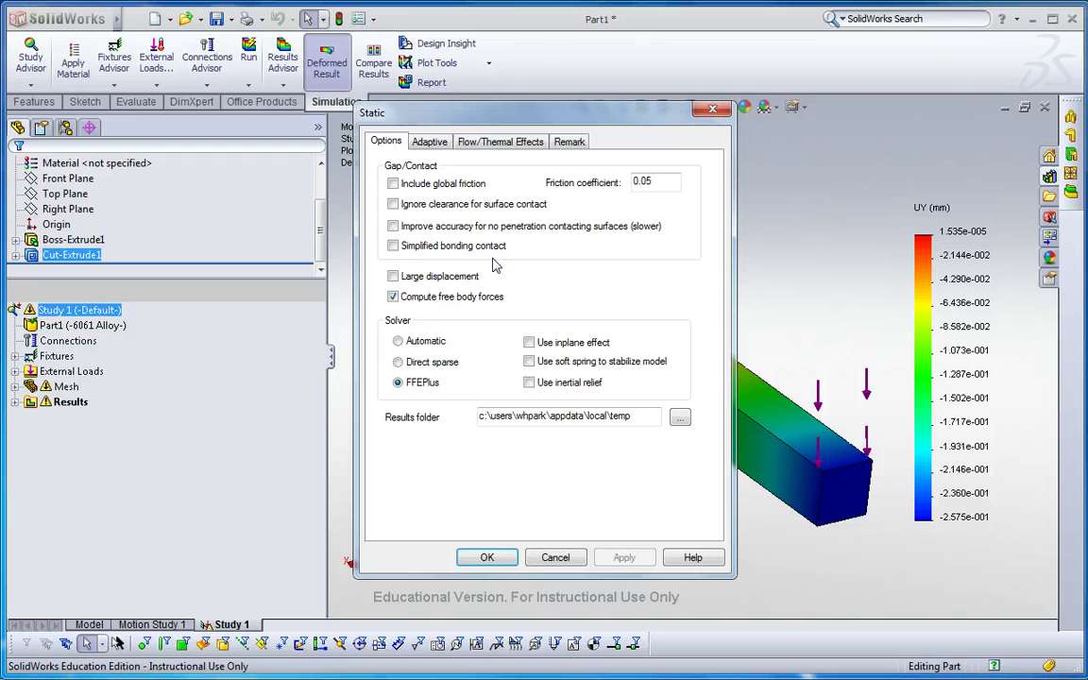
pyautogui.moveTo(477, 115); pyautogui.dragTo(533, 108)
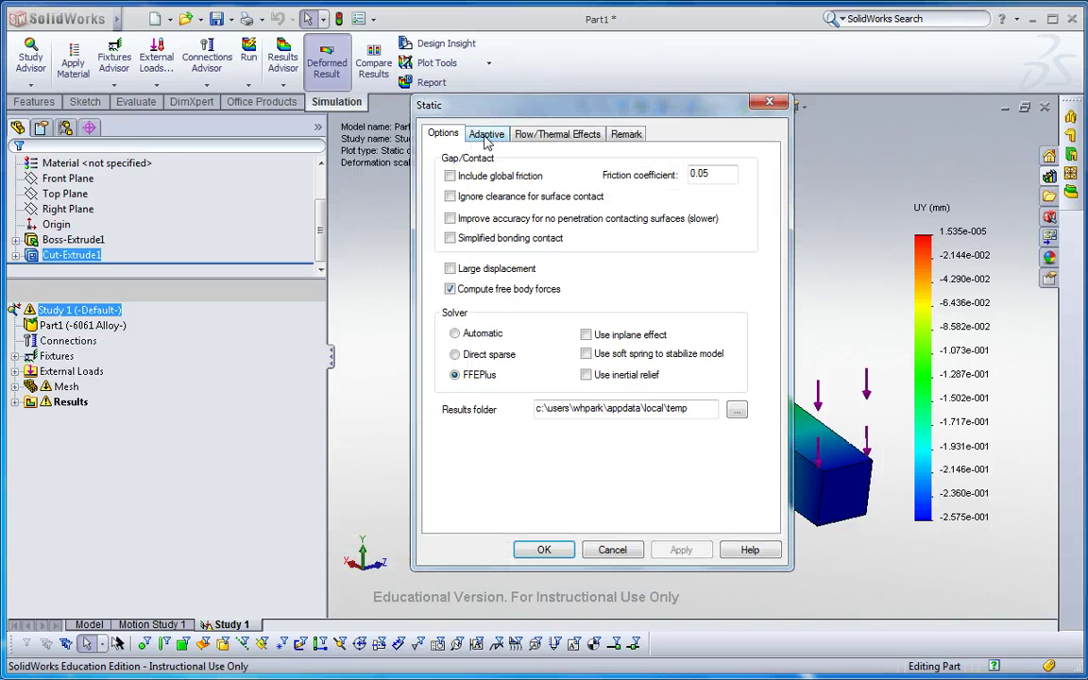
pyautogui.click(487, 137)
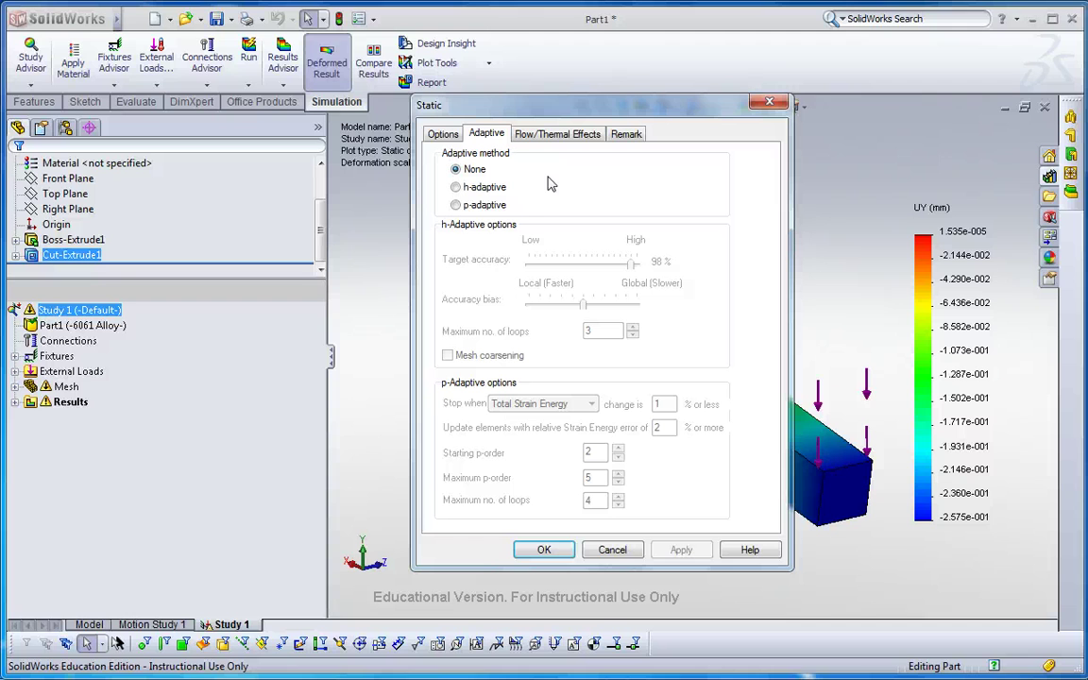
pyautogui.click(481, 191)
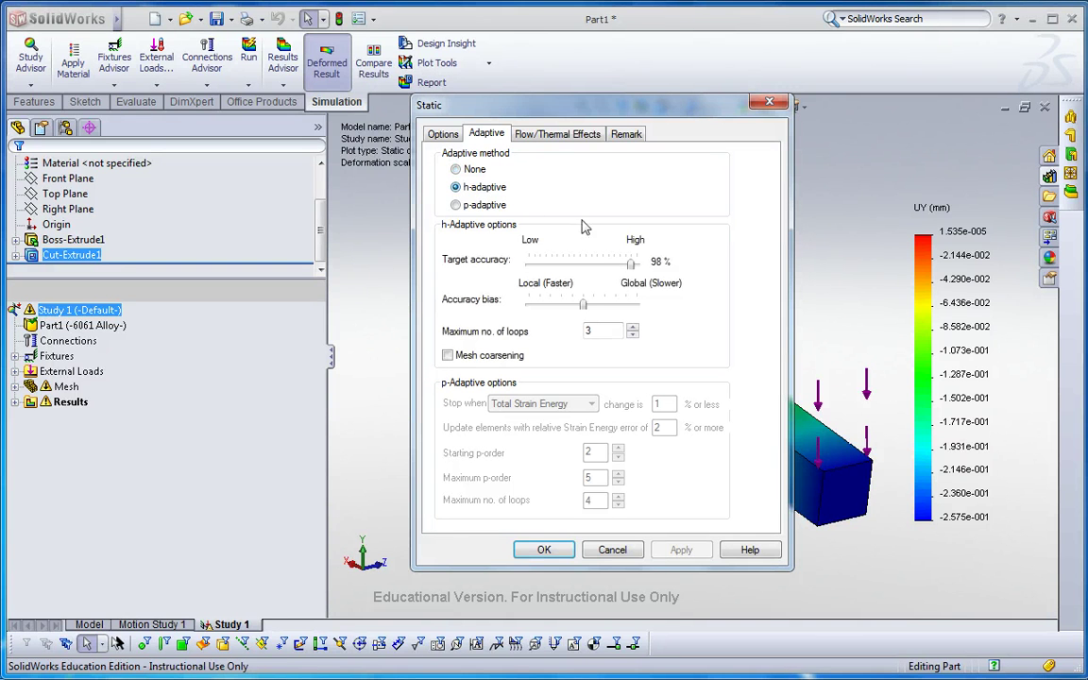
pyautogui.moveTo(632, 265); pyautogui.dragTo(640, 268)
pyautogui.moveTo(584, 305); pyautogui.dragTo(639, 305)
pyautogui.click(544, 550)
# Step: Remesh the part with a standard mesh, keeping the 3.19993 mm global size and 0.106664 mm tolerance
pyautogui.click(57, 386)
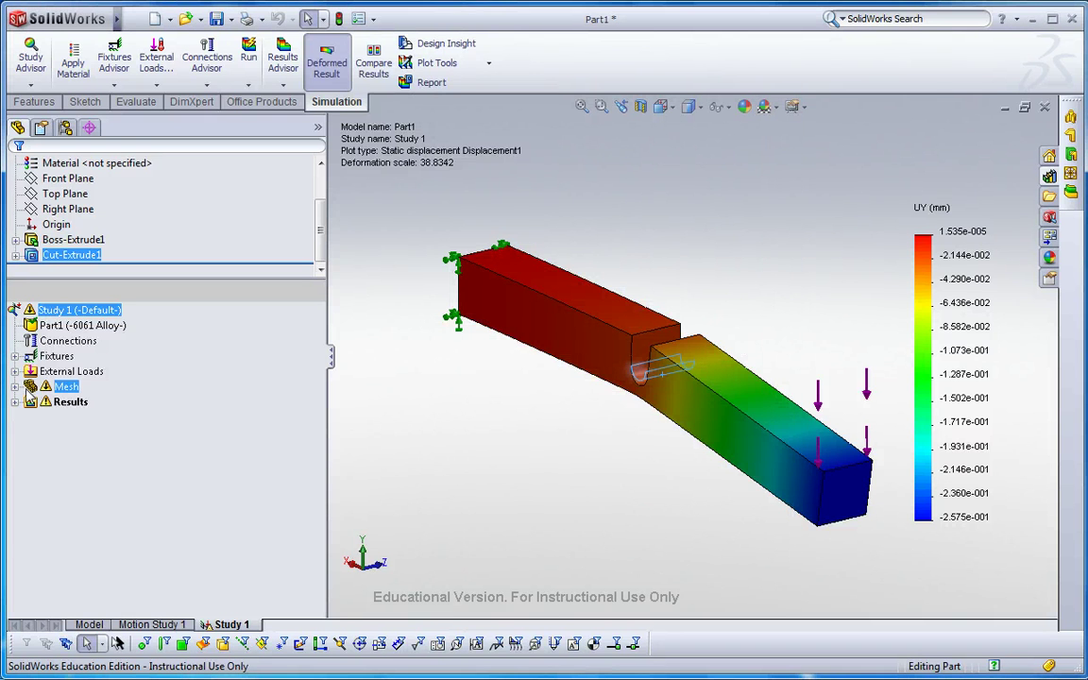
pyautogui.rightClick(45, 389)
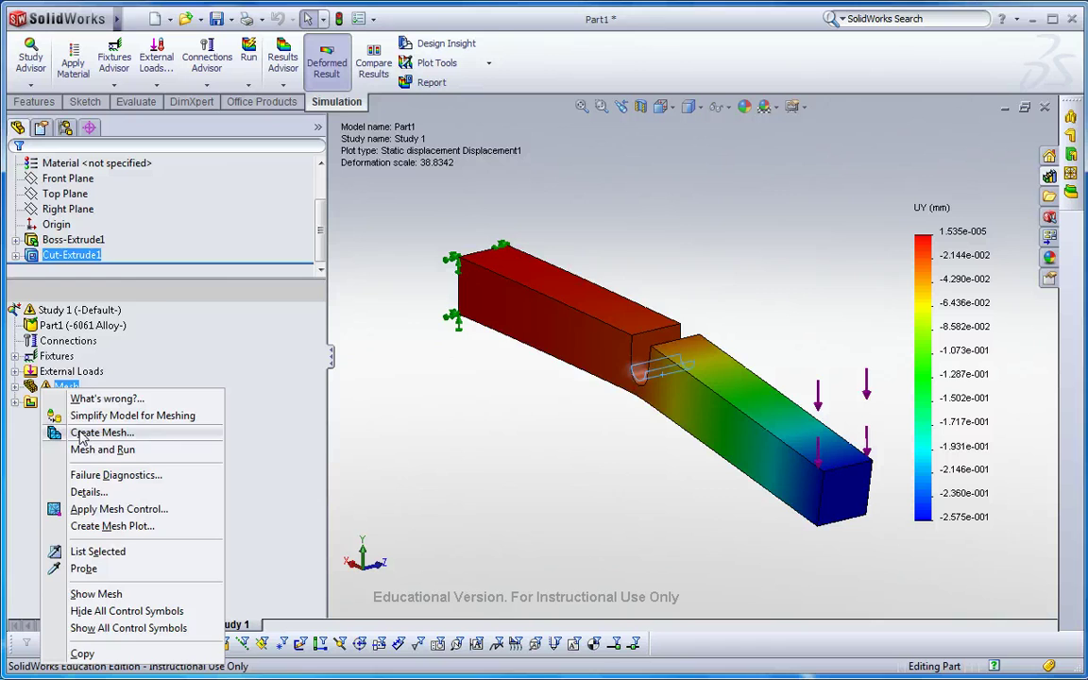
pyautogui.click(90, 433)
pyautogui.click(567, 387)
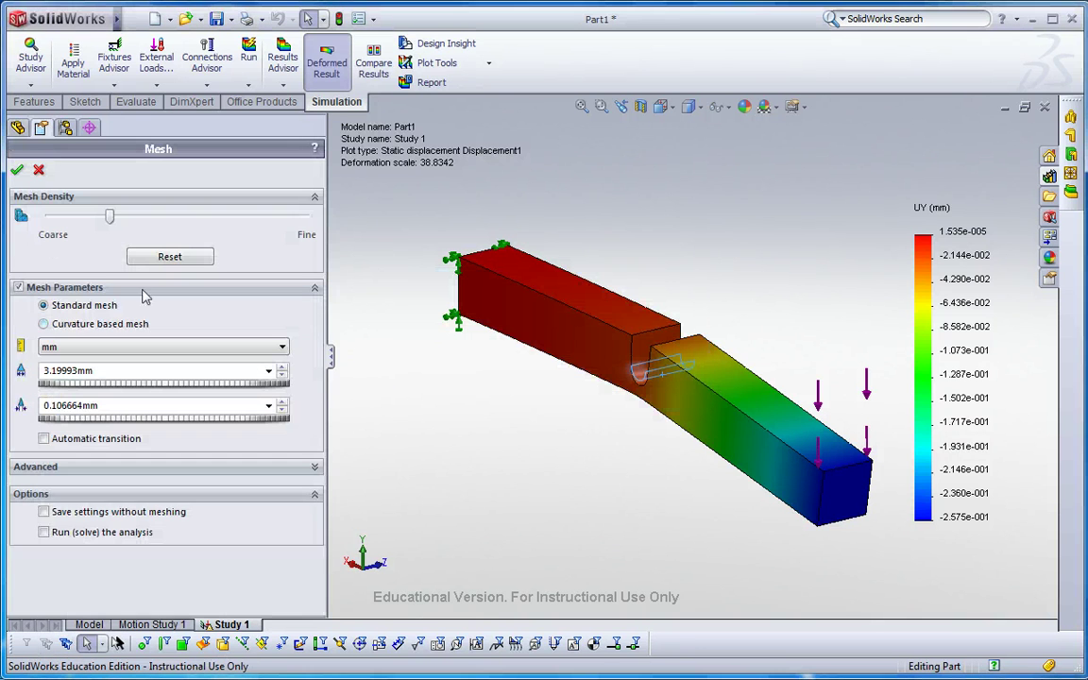
pyautogui.click(17, 170)
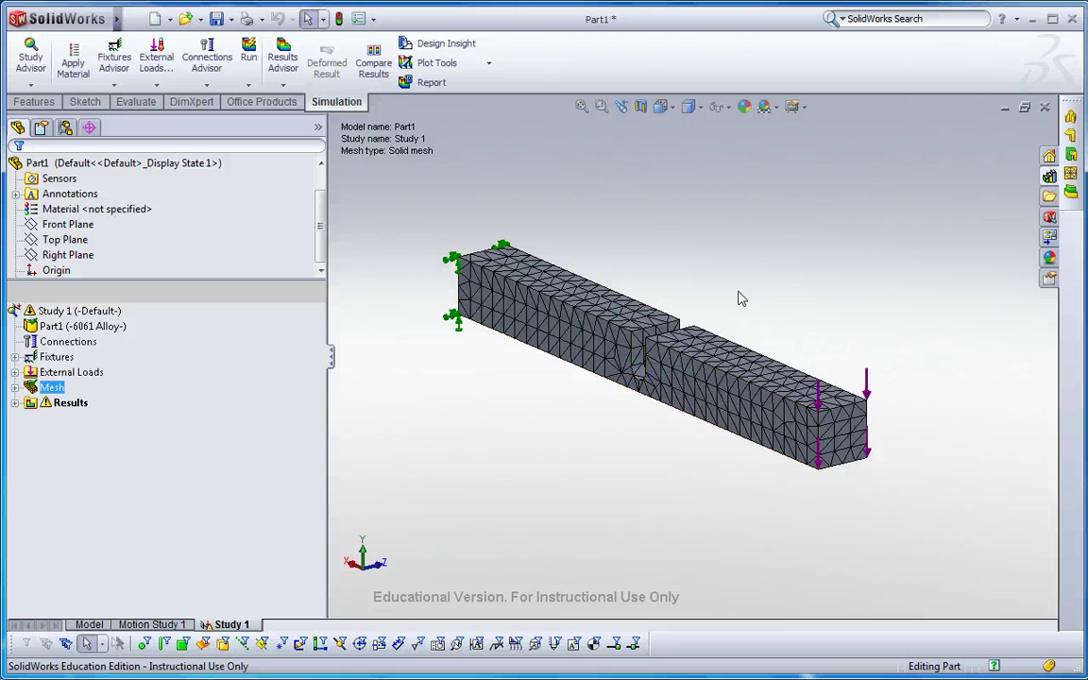
# Step: Run the Study 1 analysis with the h-adaptive method and view the von Mises stress around the slot
pyautogui.moveTo(739, 299); pyautogui.dragTo(761, 279, button='middle')
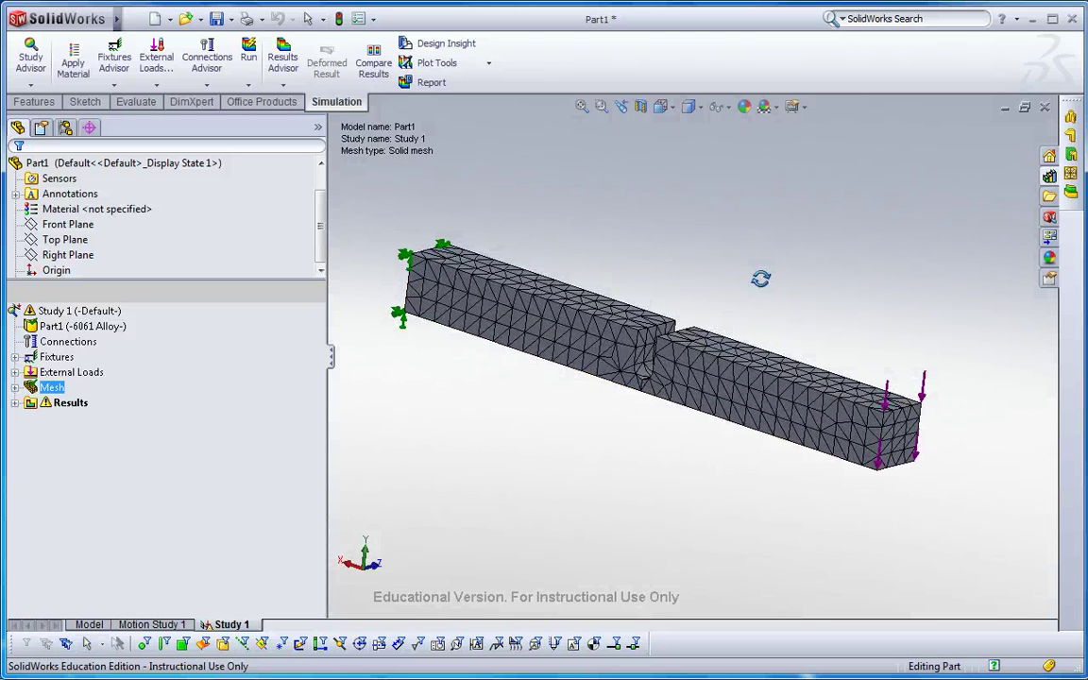
pyautogui.rightClick(61, 311)
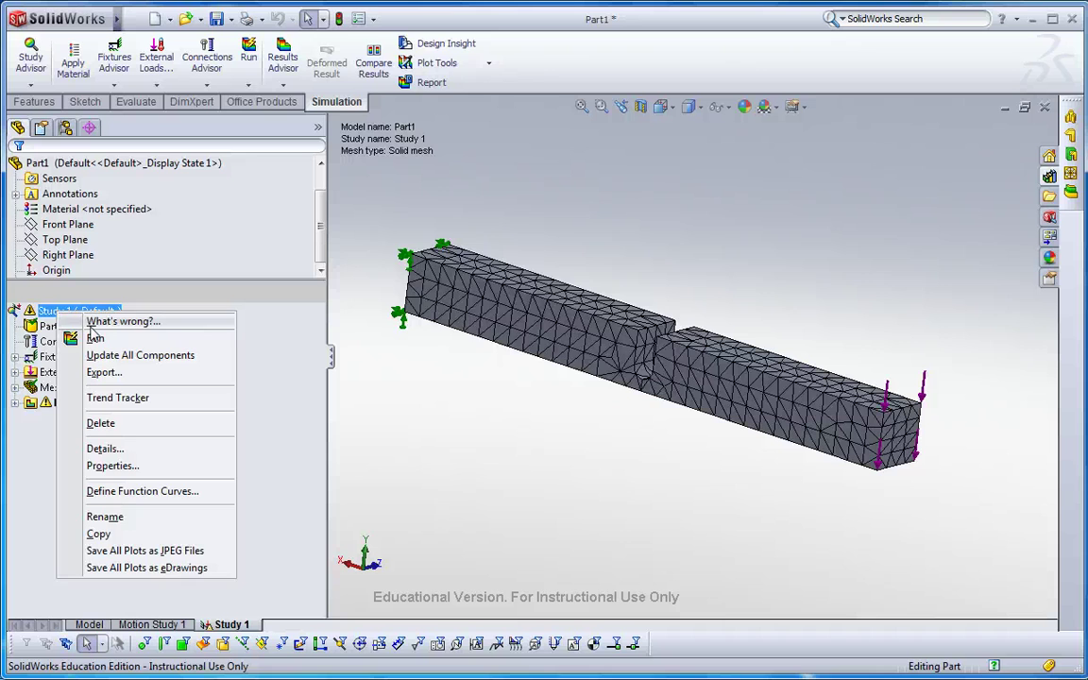
pyautogui.click(94, 337)
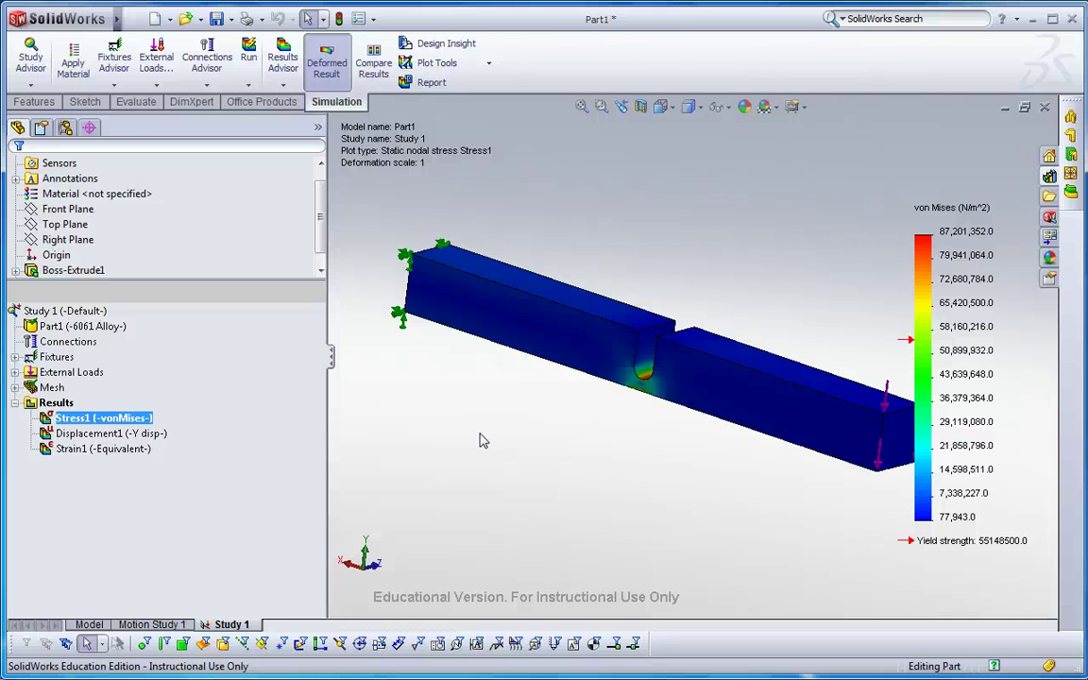
pyautogui.moveTo(655, 413); pyautogui.dragTo(667, 350, button='middle')
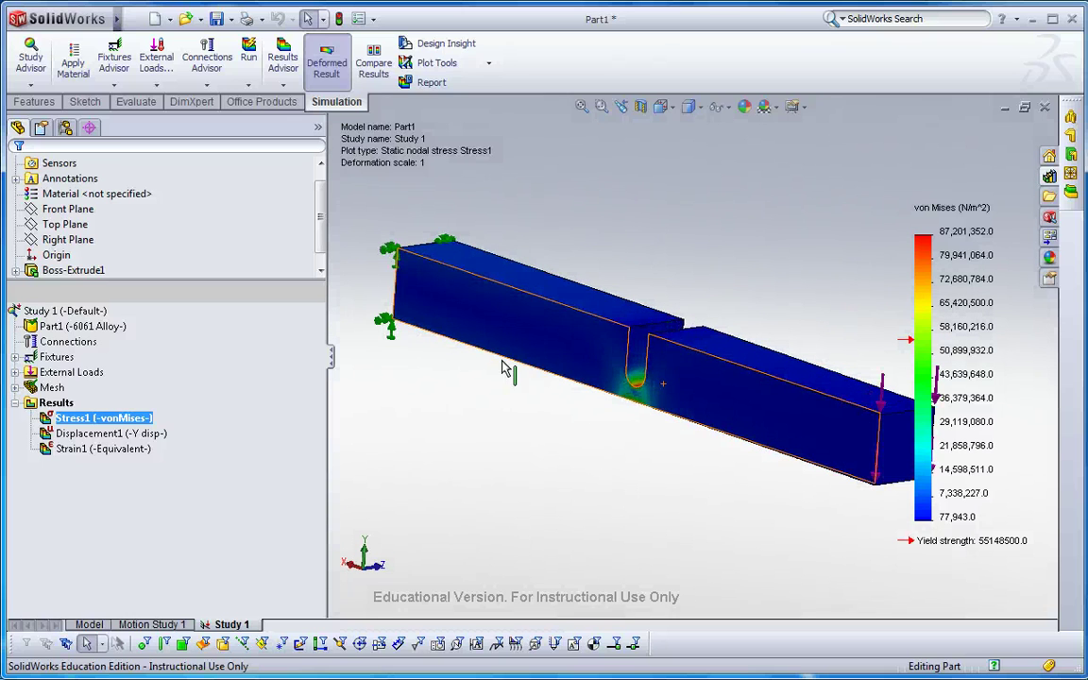
# Step: Show the mesh produced by the adaptive run and examine the elements around the slot's rounded bottom up close
pyautogui.rightClick(53, 387)
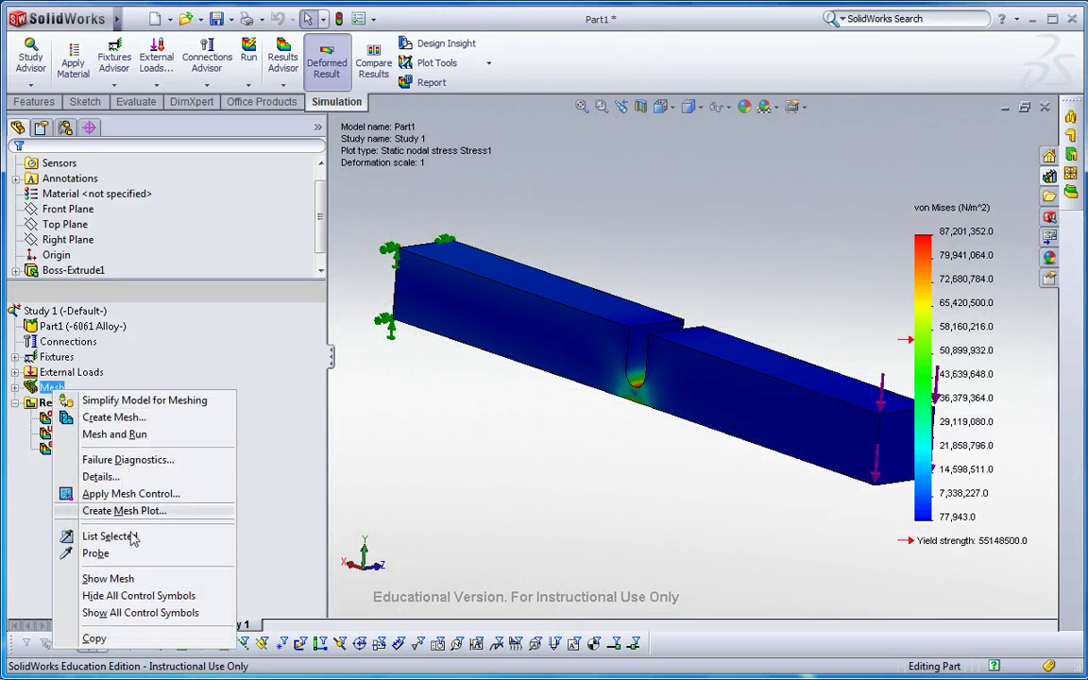
pyautogui.click(129, 580)
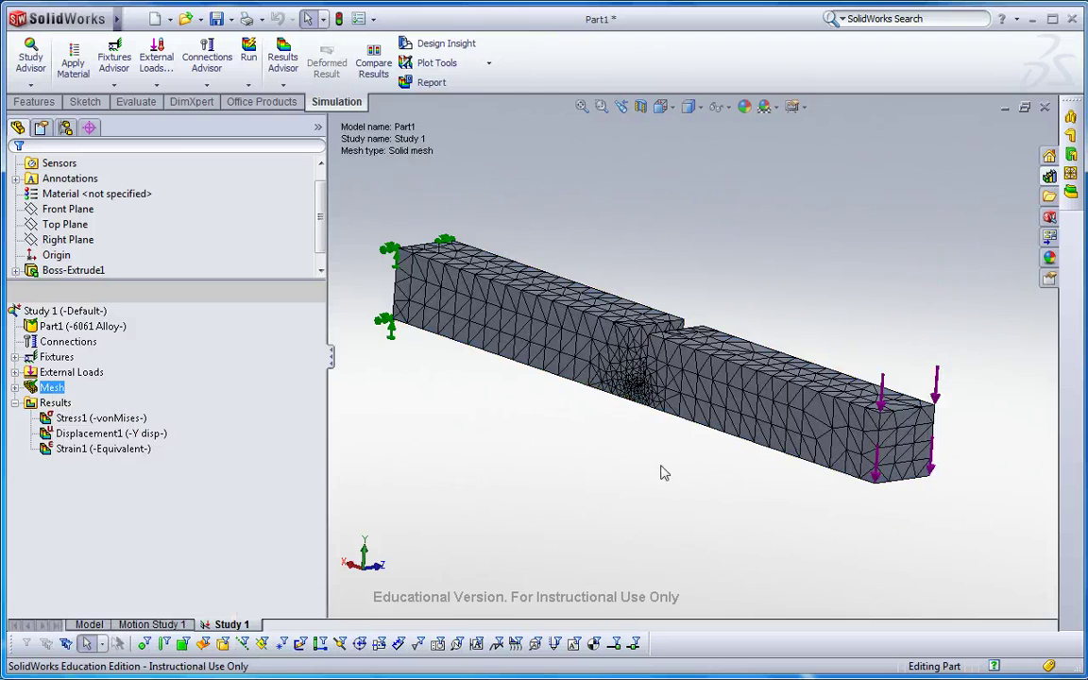
pyautogui.moveTo(629, 464); pyautogui.dragTo(617, 348, button='middle')
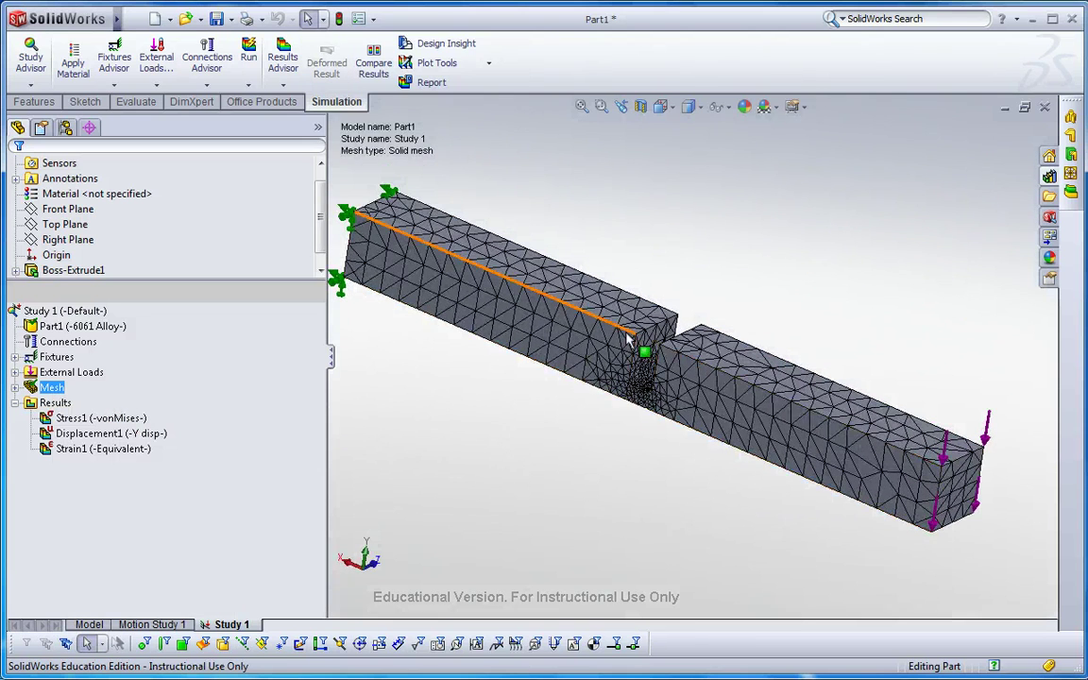
pyautogui.scroll(-2, 725, 342)
pyautogui.scroll(-2, 512, 498)
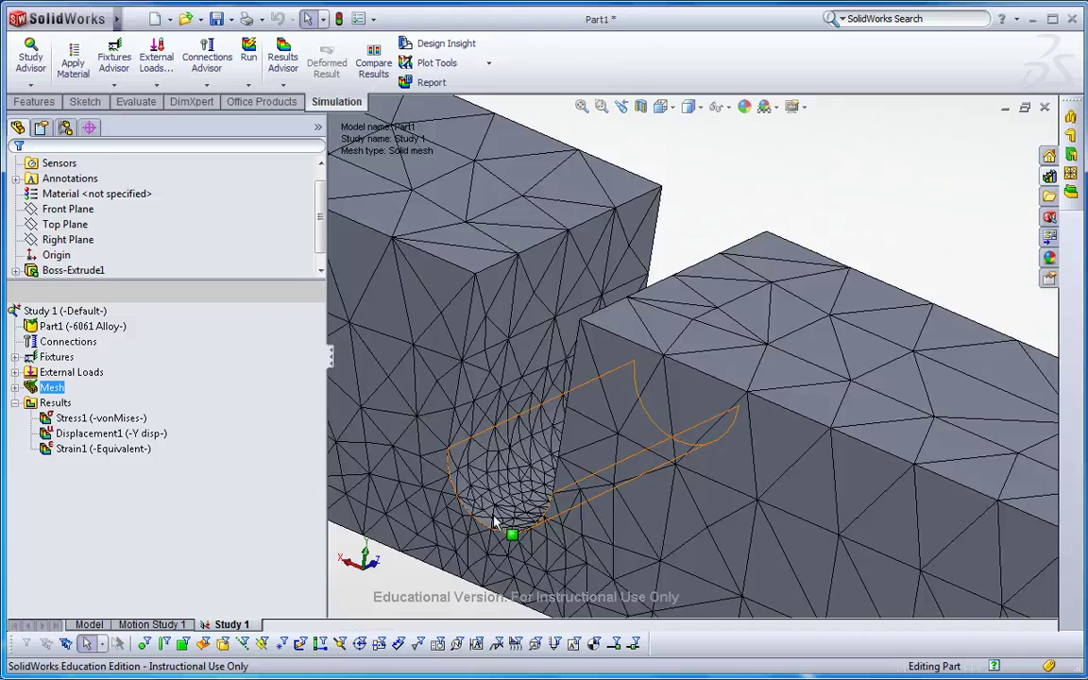
pyautogui.scroll(1, 491, 534)
pyautogui.moveTo(527, 493); pyautogui.dragTo(554, 495, button='middle')
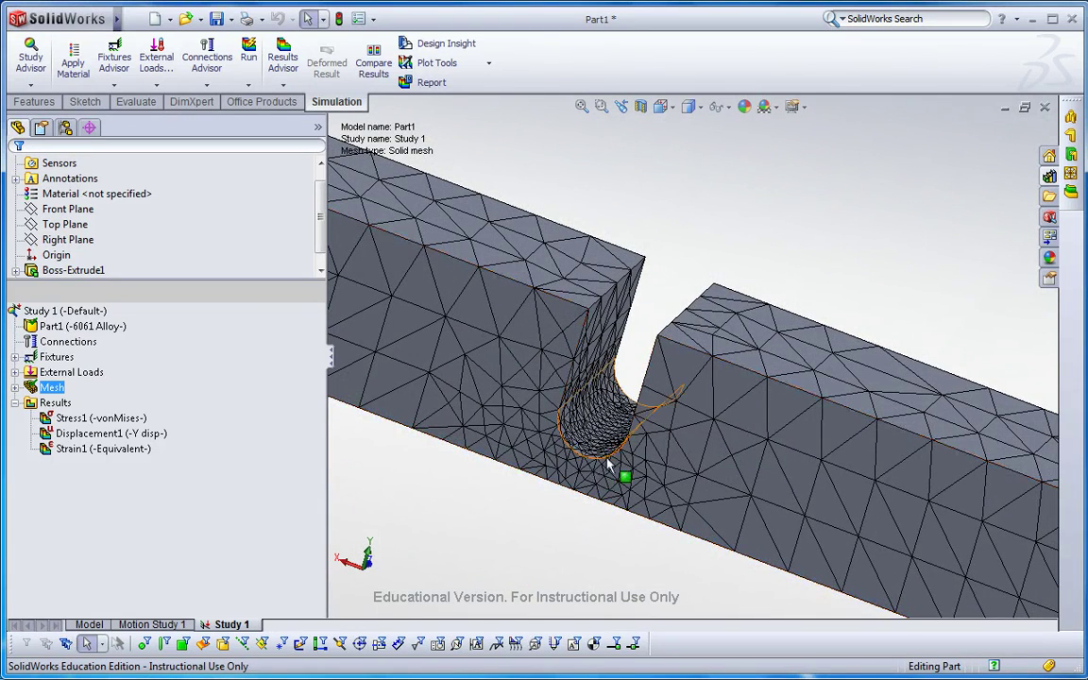
pyautogui.scroll(-2, 592, 442)
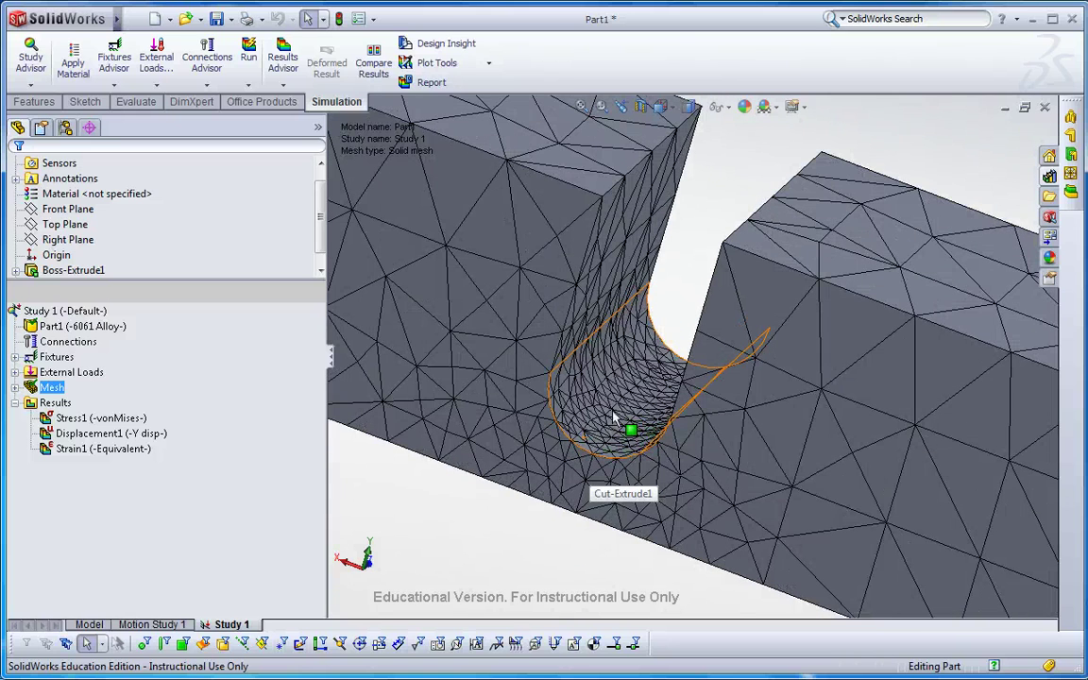
pyautogui.scroll(4, 623, 437)
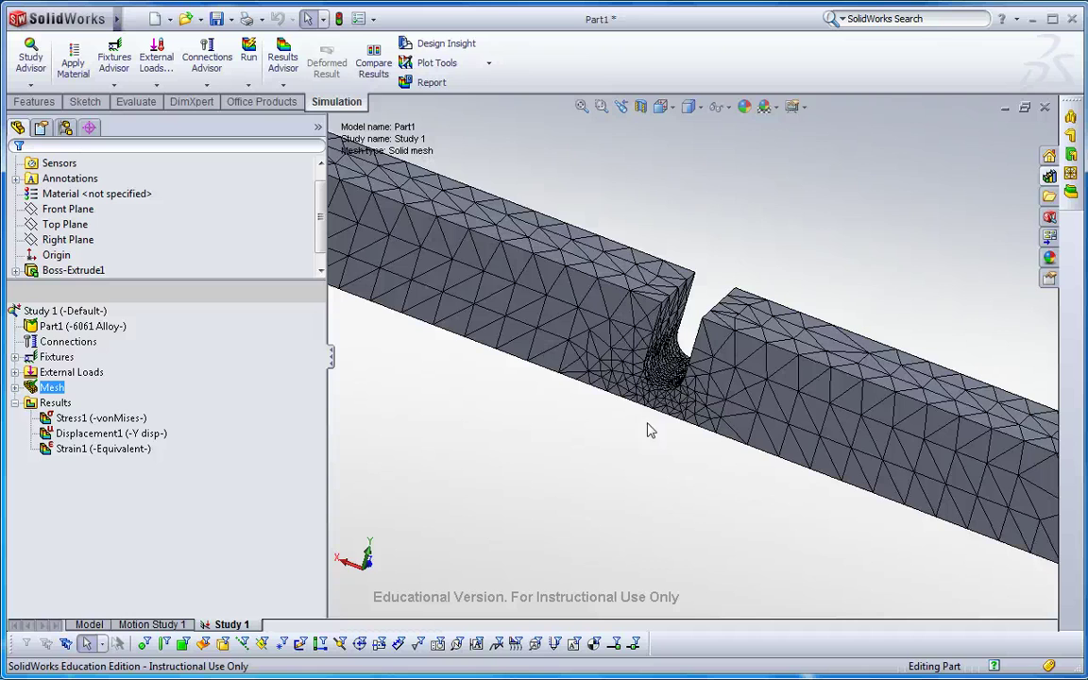
pyautogui.moveTo(644, 450); pyautogui.dragTo(631, 437, button='middle')
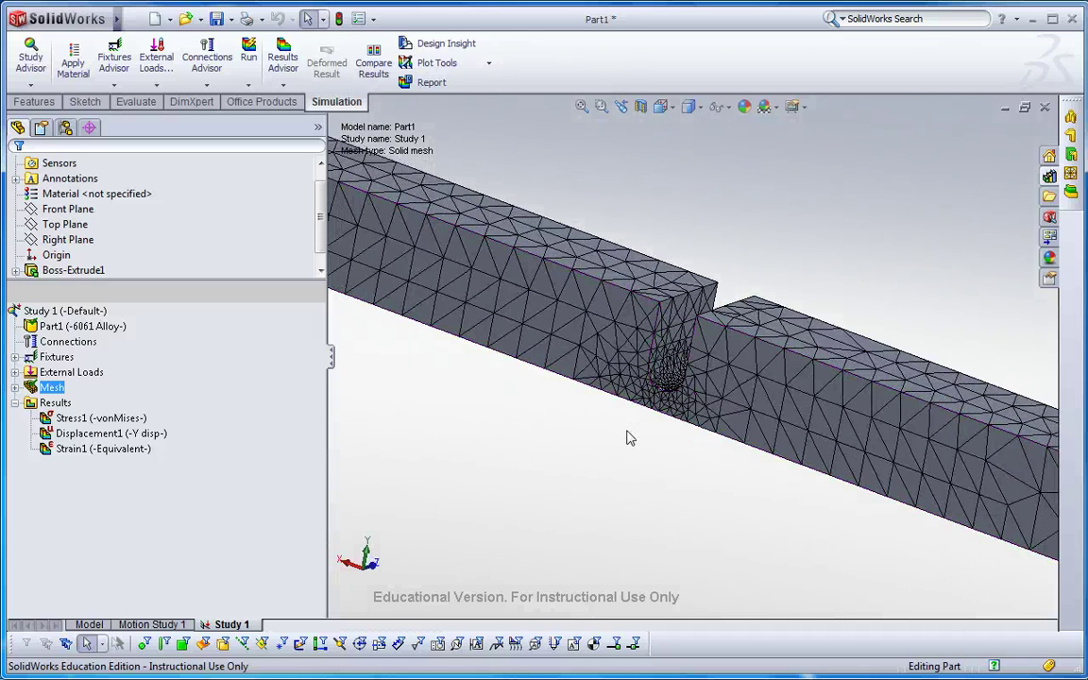